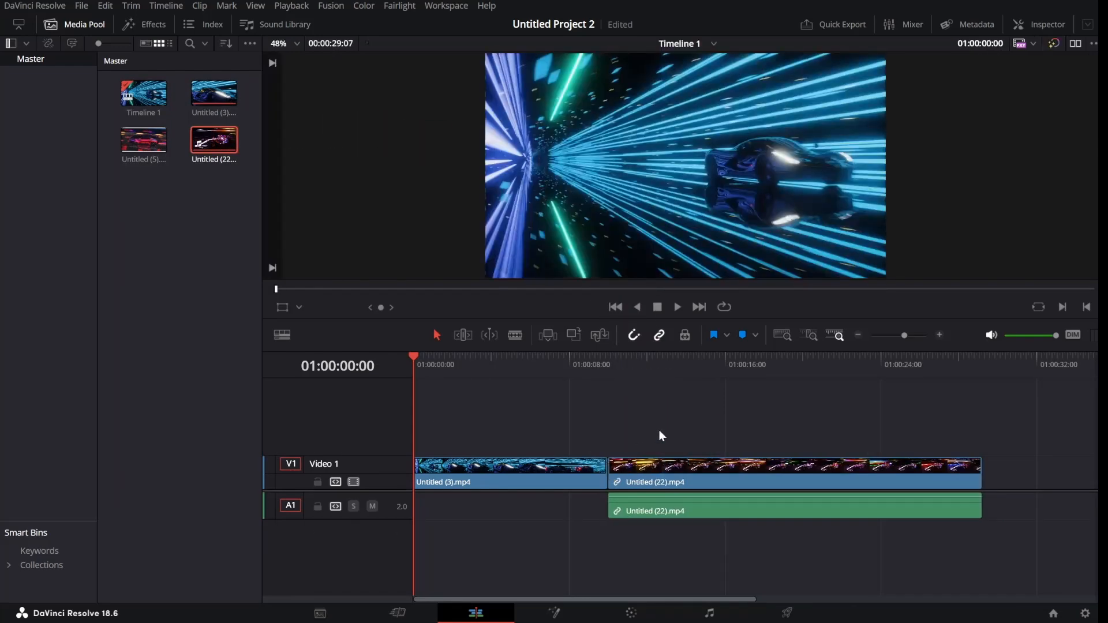
Unlink the race-car clip and delete its A1 audio, keeping only its video on V1.
{"action": "left_click", "coordinate": [699, 476]}
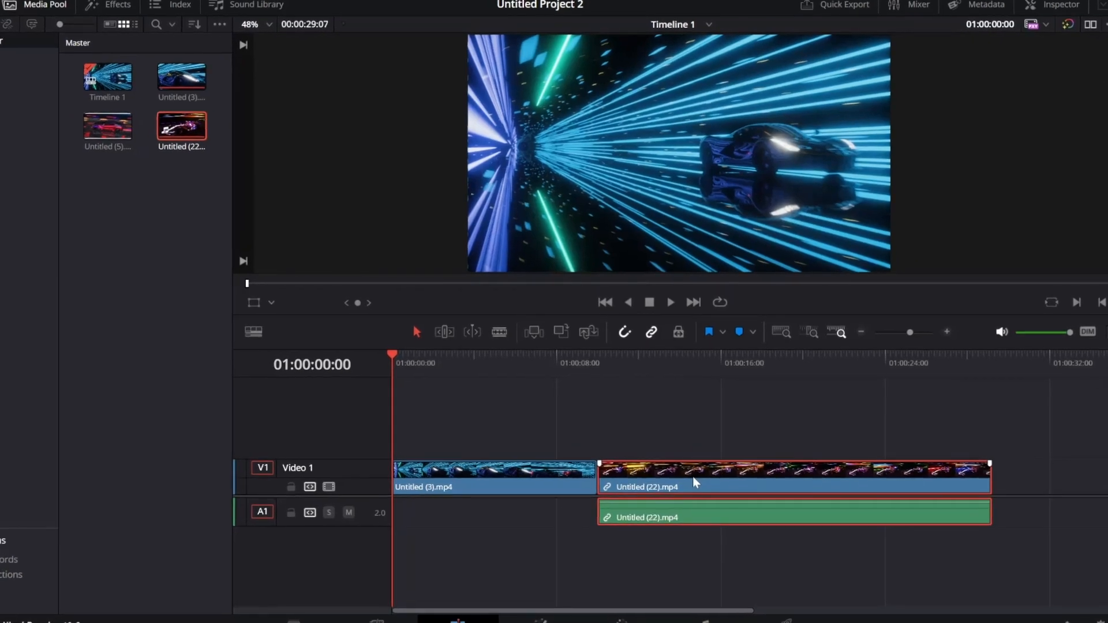
{"action": "right_click", "coordinate": [693, 478]}
{"action": "left_click", "coordinate": [721, 466]}
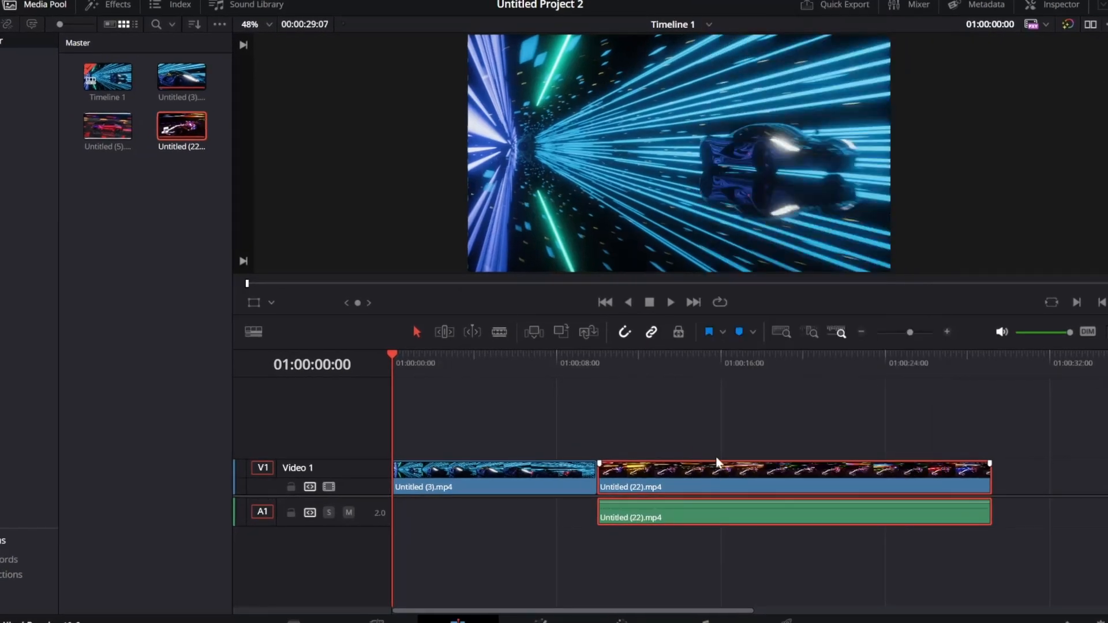
{"action": "left_click", "coordinate": [704, 440]}
{"action": "left_click", "coordinate": [717, 511]}
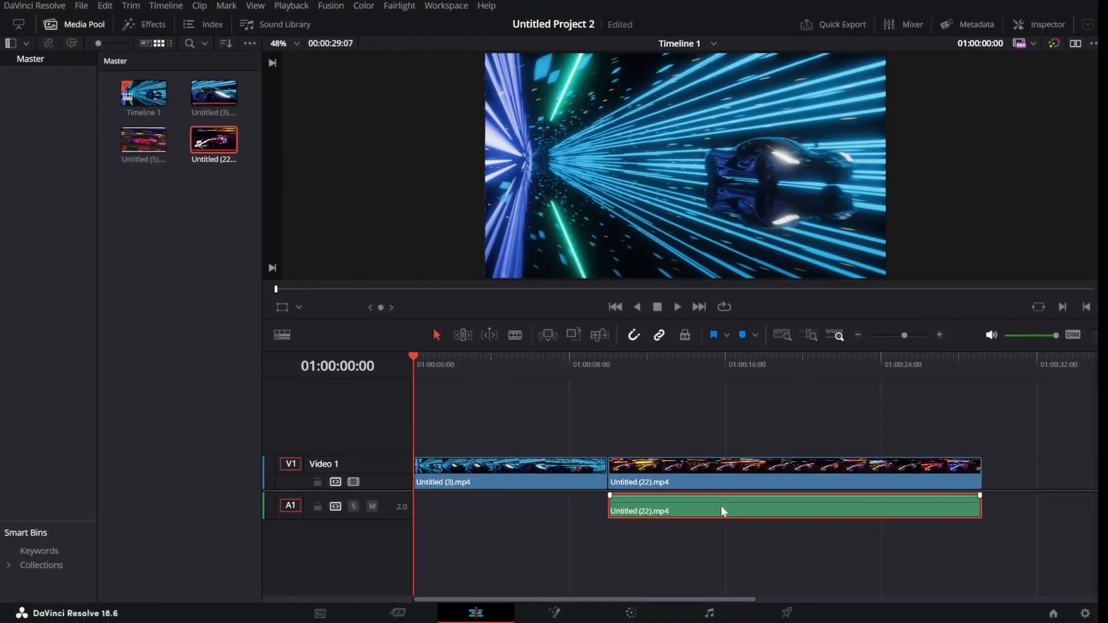
{"action": "key", "text": "BackSpace"}
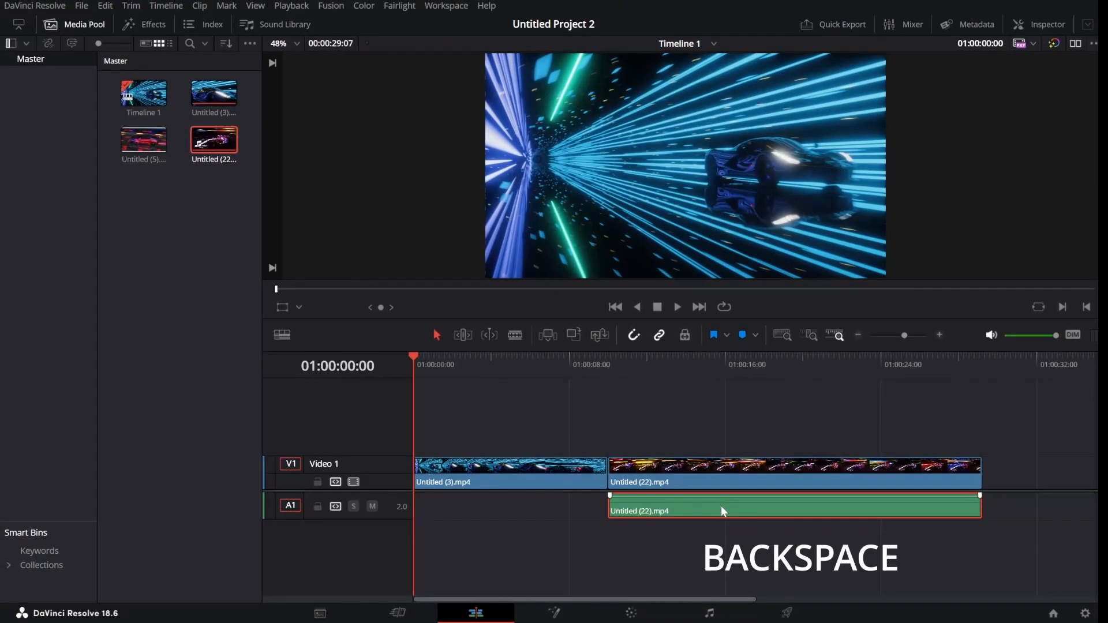
{"action": "key", "text": "BackSpace"}
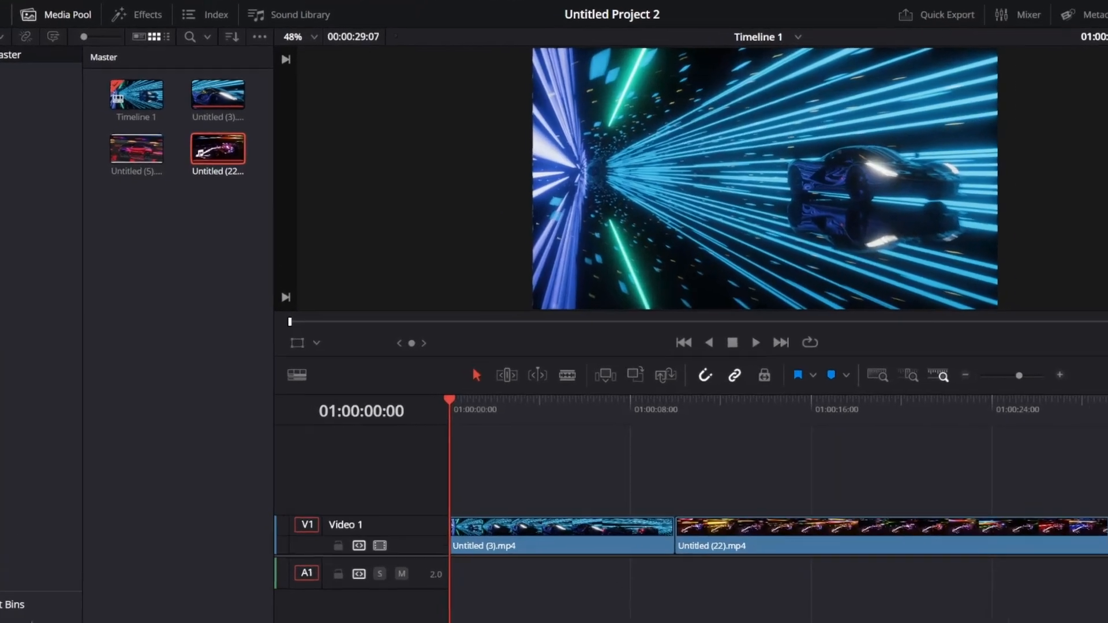
Trim the first clip's end and place a Blur Dissolve on the cut between the two clips.
{"action": "left_click", "coordinate": [143, 13]}
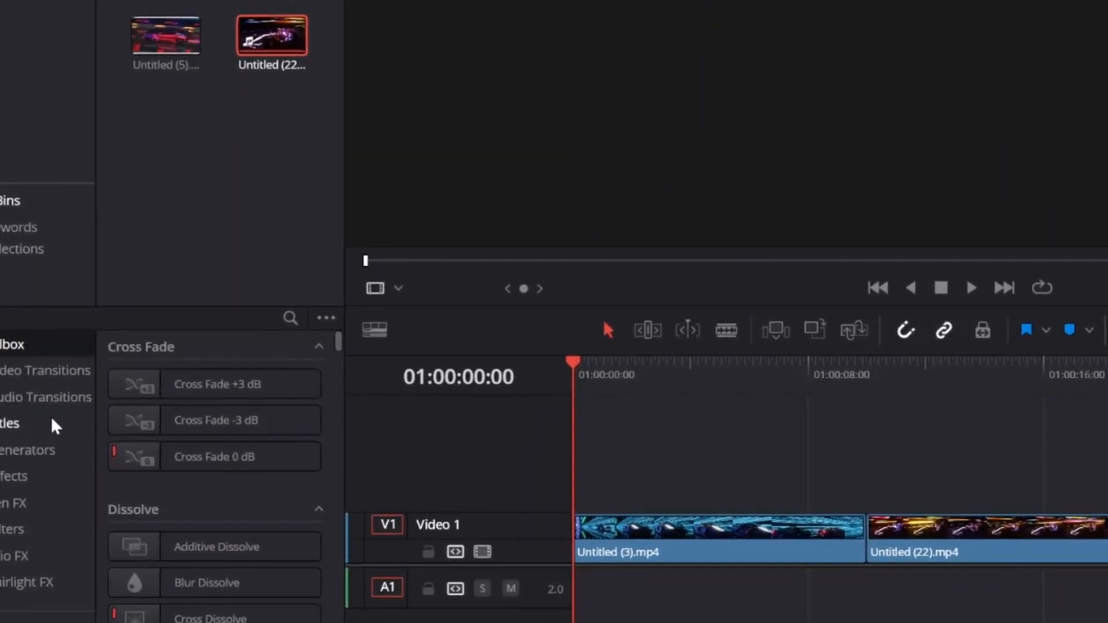
{"action": "left_click", "coordinate": [34, 372]}
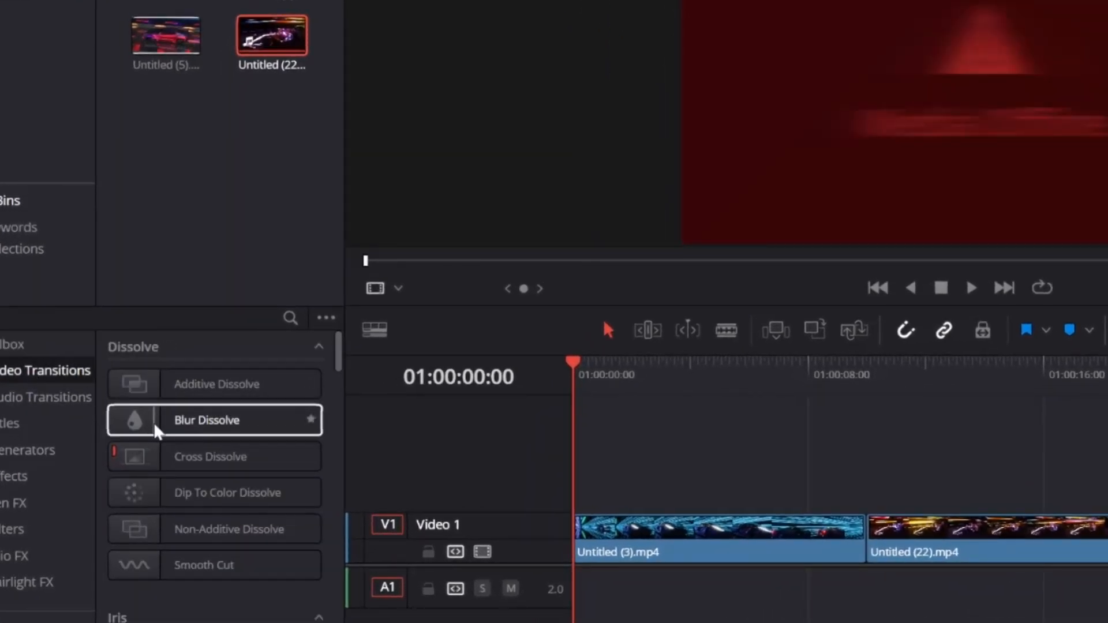
{"action": "left_click_drag", "start_coordinate": [153, 422], "coordinate": [205, 443]}
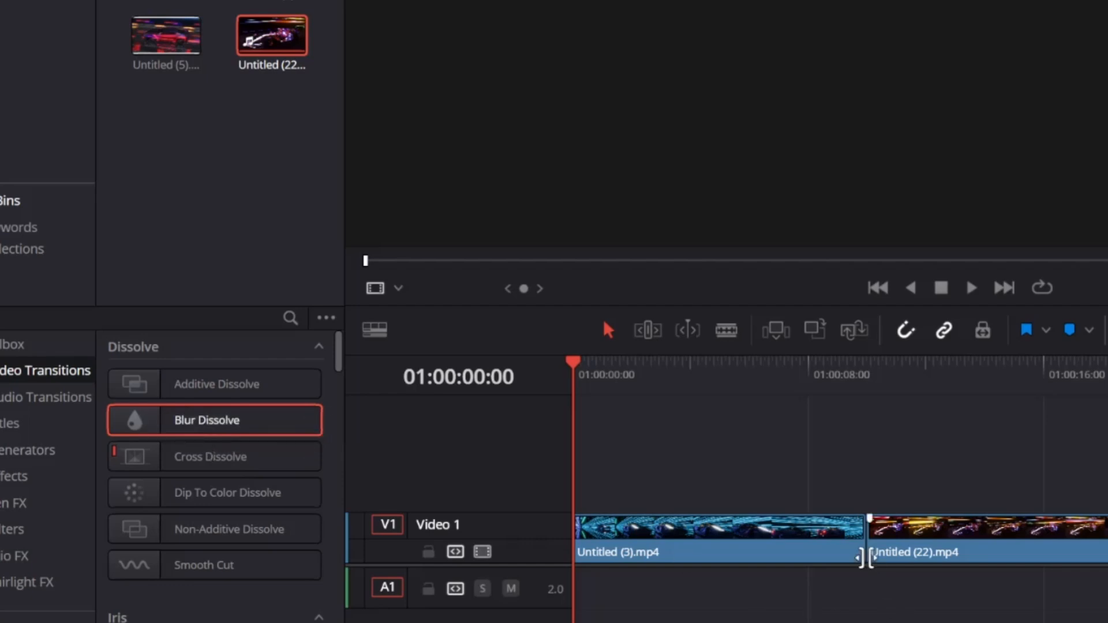
{"action": "mouse_move", "coordinate": [865, 557]}
{"action": "left_mouse_down"}
{"action": "mouse_move", "coordinate": [827, 556]}
{"action": "mouse_move", "coordinate": [859, 552]}
{"action": "left_mouse_up"}
{"action": "left_click_drag", "start_coordinate": [927, 549], "coordinate": [960, 548]}
{"action": "left_click_drag", "start_coordinate": [863, 545], "coordinate": [916, 539]}
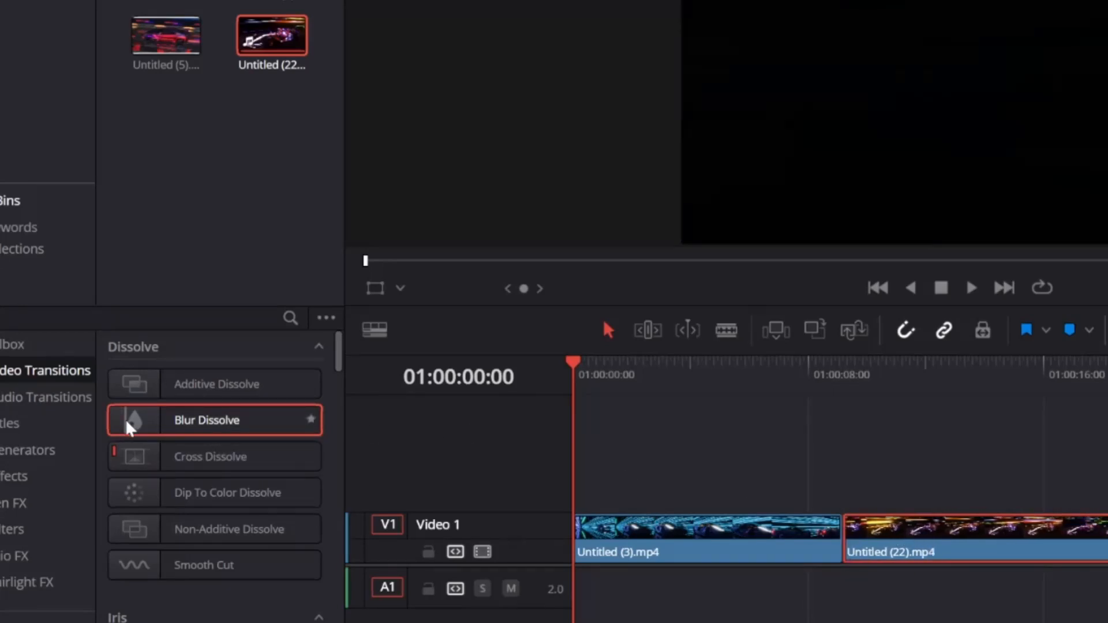
{"action": "mouse_move", "coordinate": [128, 427]}
{"action": "left_mouse_down"}
{"action": "mouse_move", "coordinate": [728, 445]}
{"action": "mouse_move", "coordinate": [947, 527]}
{"action": "mouse_move", "coordinate": [859, 538]}
{"action": "left_mouse_up"}
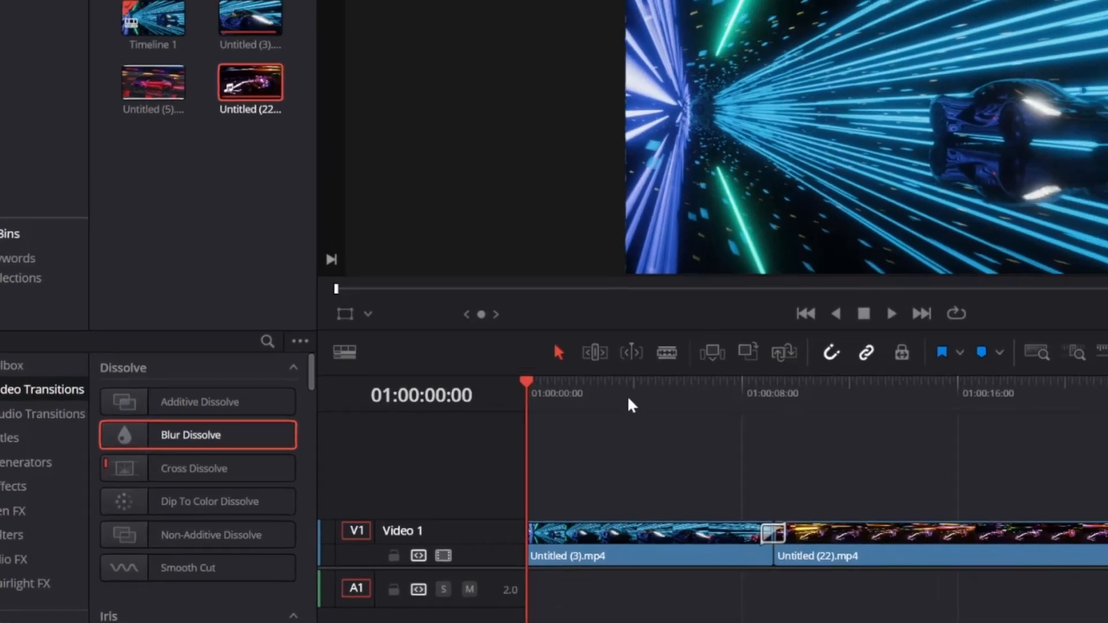
Play back through the Blur Dissolve to preview it, then return near the timeline start.
{"action": "left_click_drag", "start_coordinate": [523, 379], "coordinate": [703, 401]}
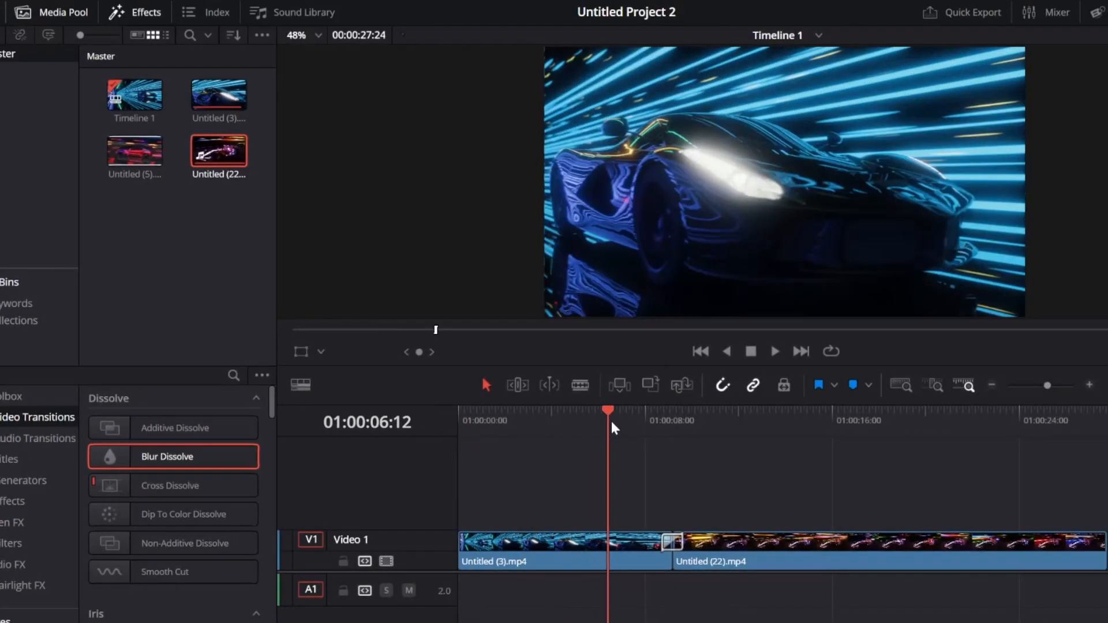
{"action": "left_click_drag", "start_coordinate": [611, 427], "coordinate": [661, 427]}
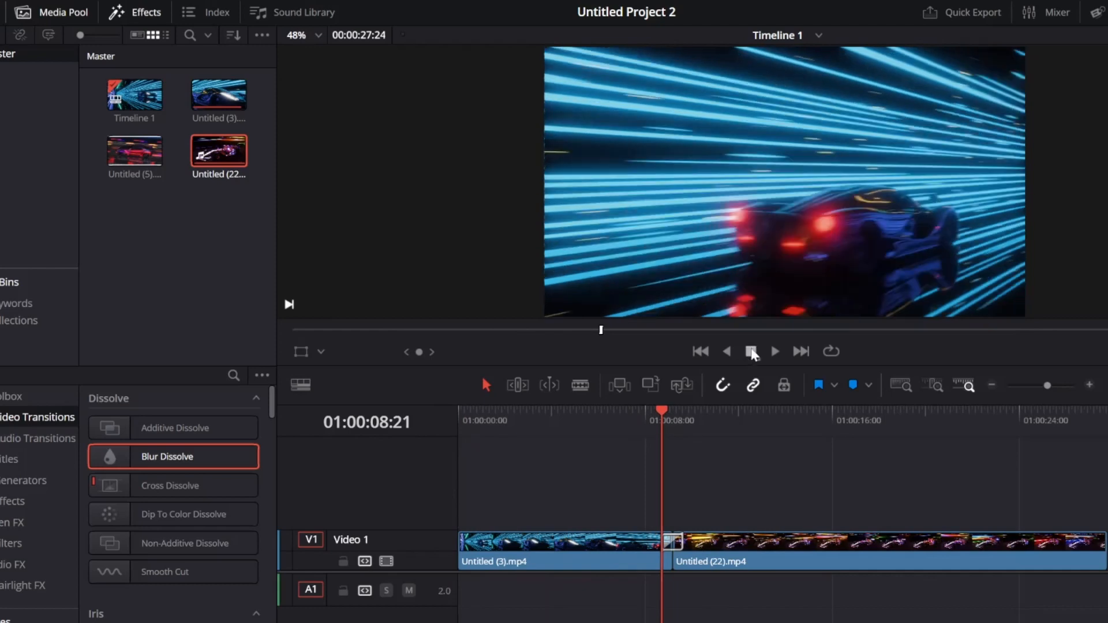
{"action": "left_click", "coordinate": [773, 351]}
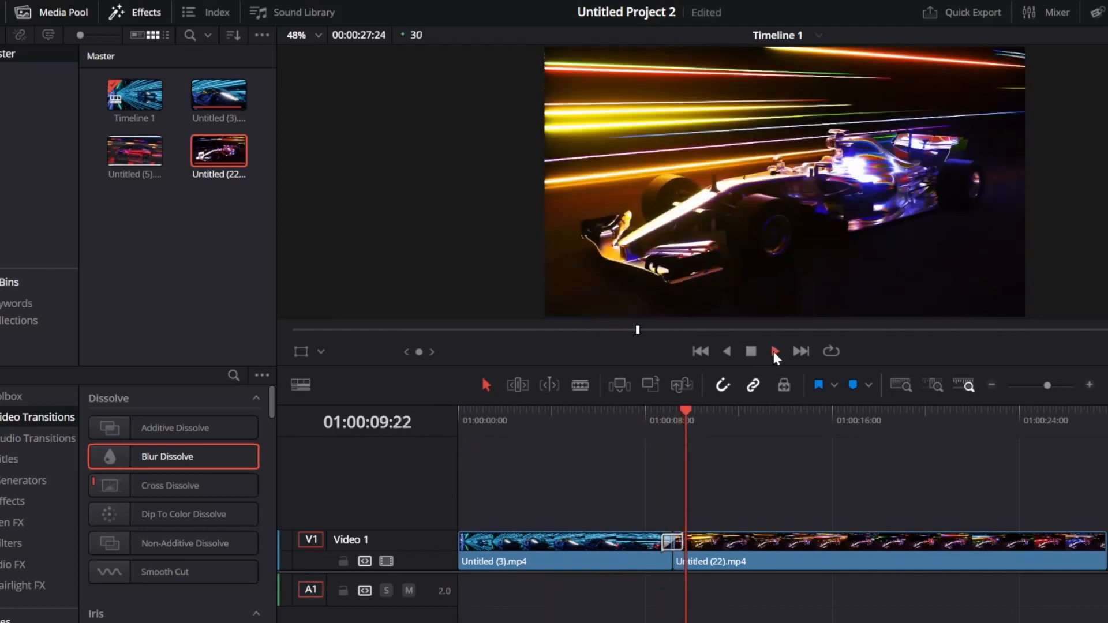
{"action": "left_click", "coordinate": [748, 353]}
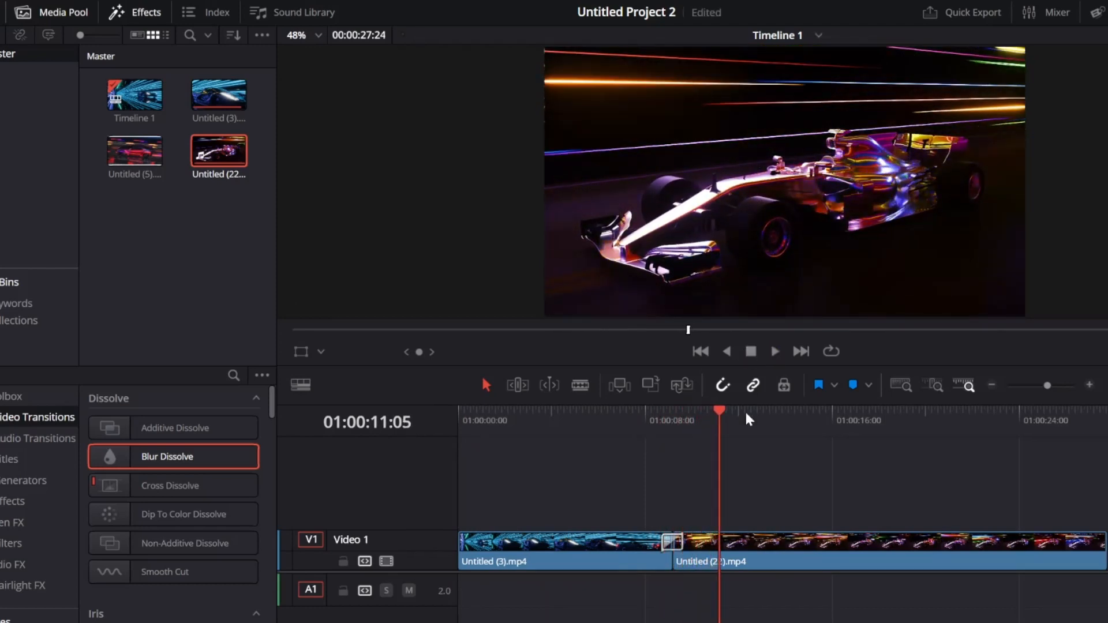
{"action": "left_click_drag", "start_coordinate": [720, 416], "coordinate": [519, 416]}
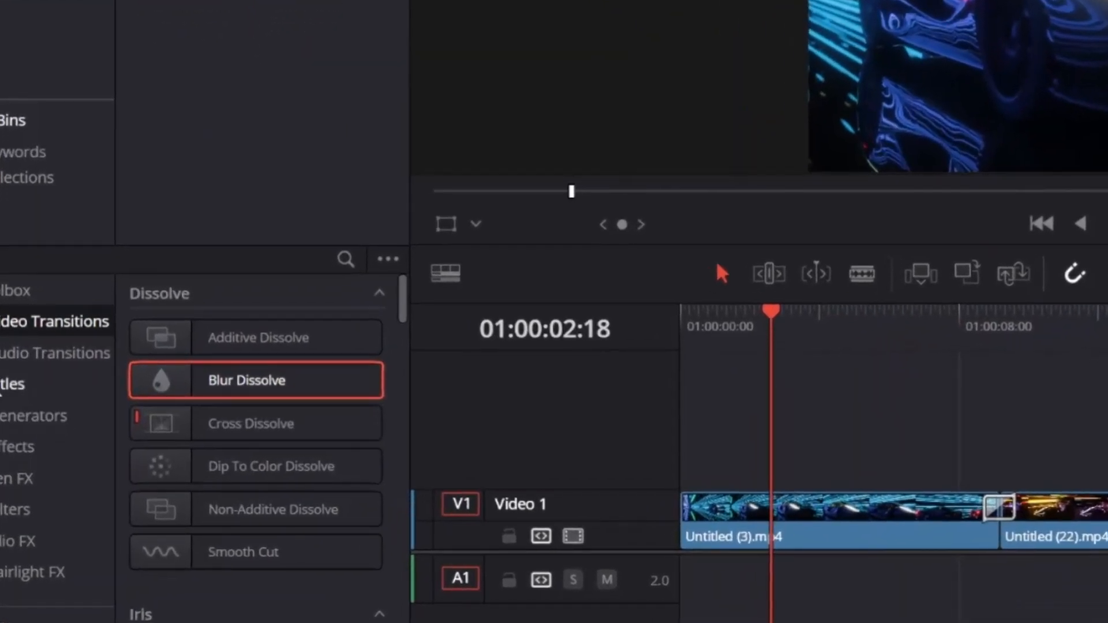
Drop a Text+ title onto Video 2 above the cut and show its settings in the Inspector.
{"action": "left_click", "coordinate": [3, 437]}
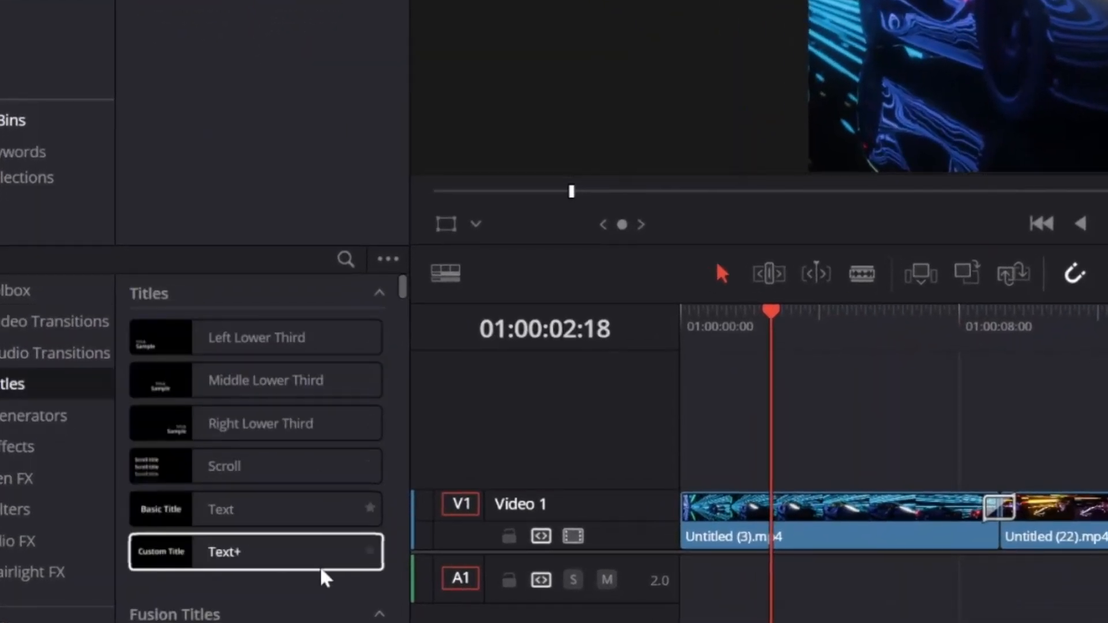
{"action": "left_click_drag", "start_coordinate": [252, 559], "coordinate": [858, 445]}
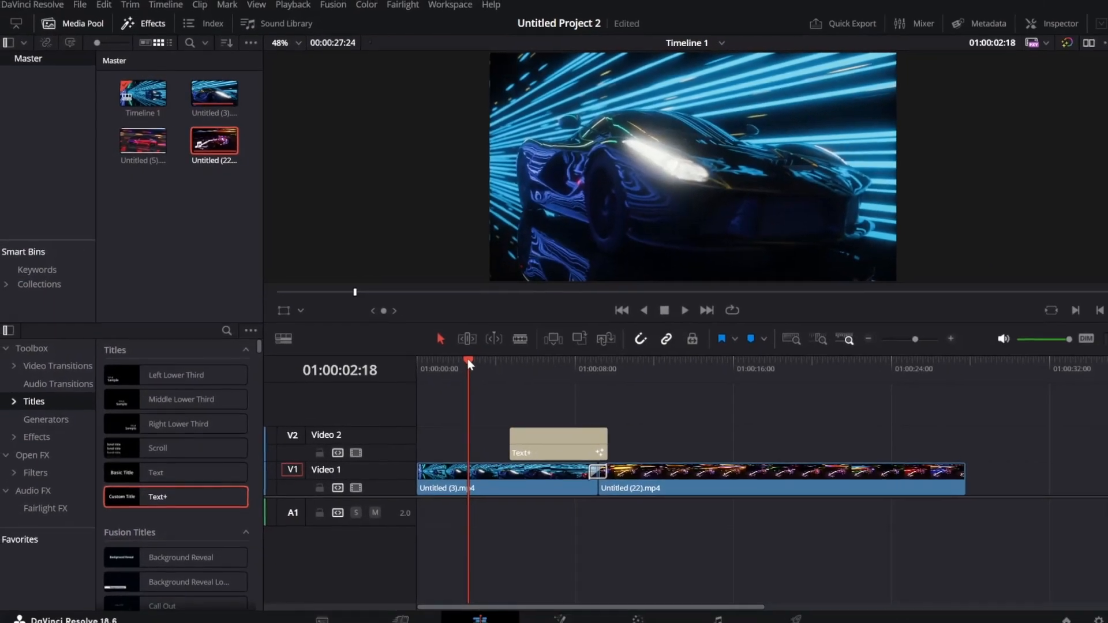
{"action": "left_click_drag", "start_coordinate": [523, 407], "coordinate": [673, 411]}
{"action": "left_click_drag", "start_coordinate": [597, 362], "coordinate": [601, 362]}
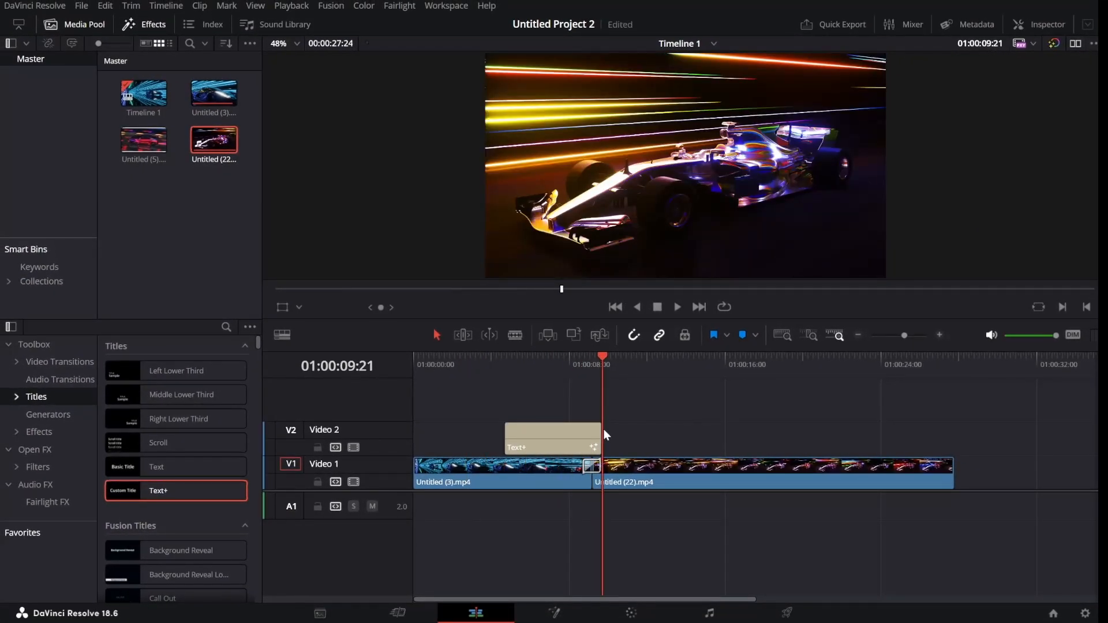
{"action": "left_click", "coordinate": [564, 435]}
{"action": "left_click_drag", "start_coordinate": [601, 348], "coordinate": [583, 360]}
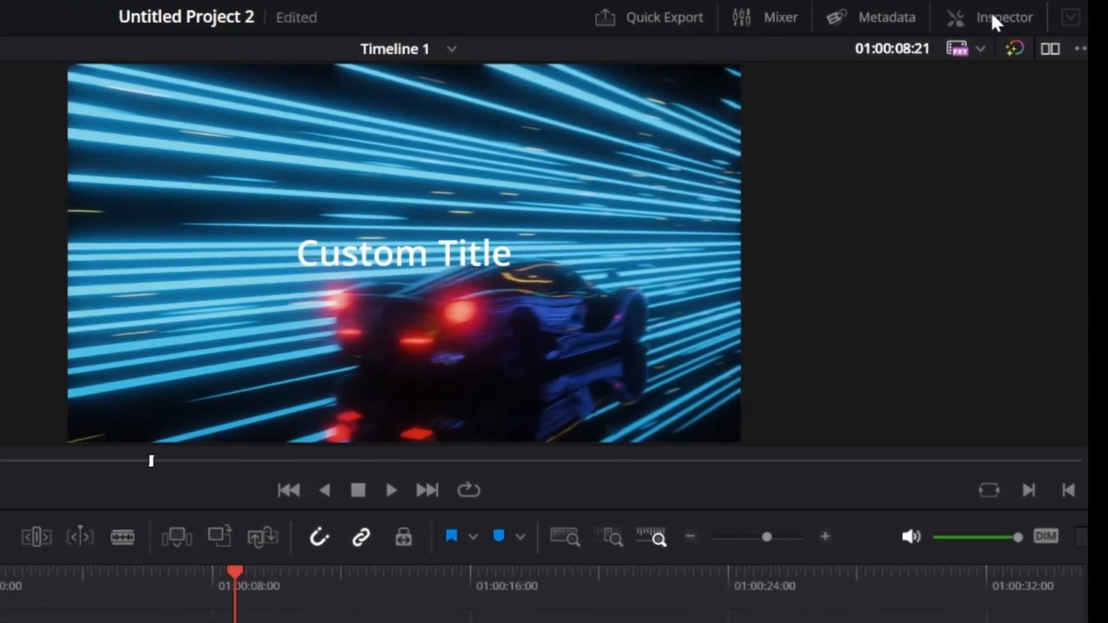
{"action": "left_click", "coordinate": [991, 18]}
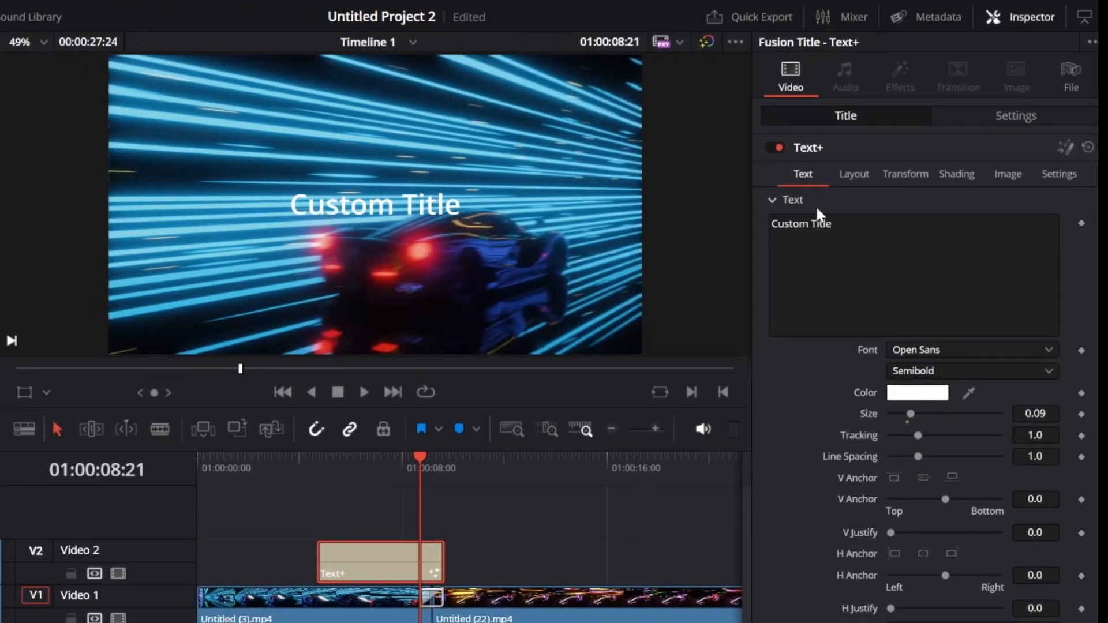
Replace the title text with 'LAP1' and set its font to Impact.
{"action": "left_click_drag", "start_coordinate": [834, 224], "coordinate": [770, 224]}
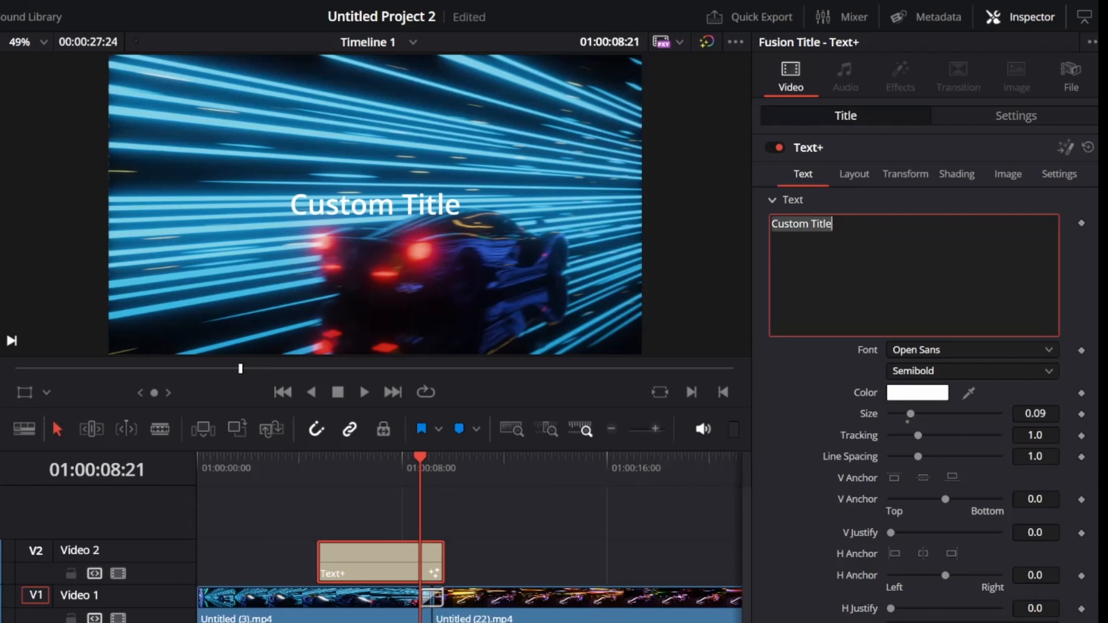
{"action": "type", "text": "L"}
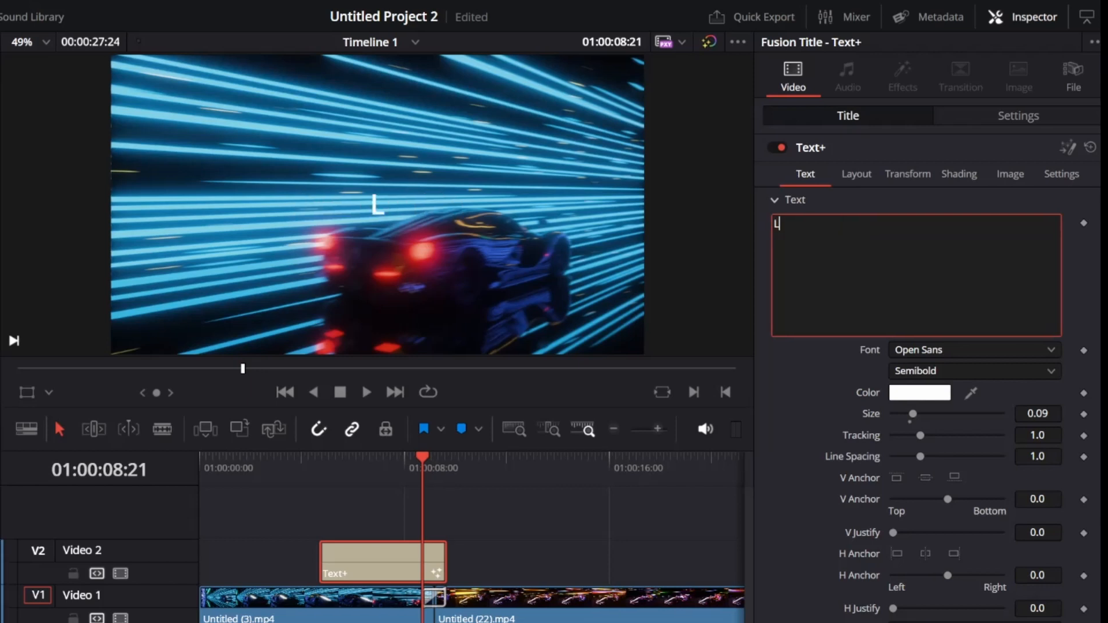
{"action": "type", "text": "AP1"}
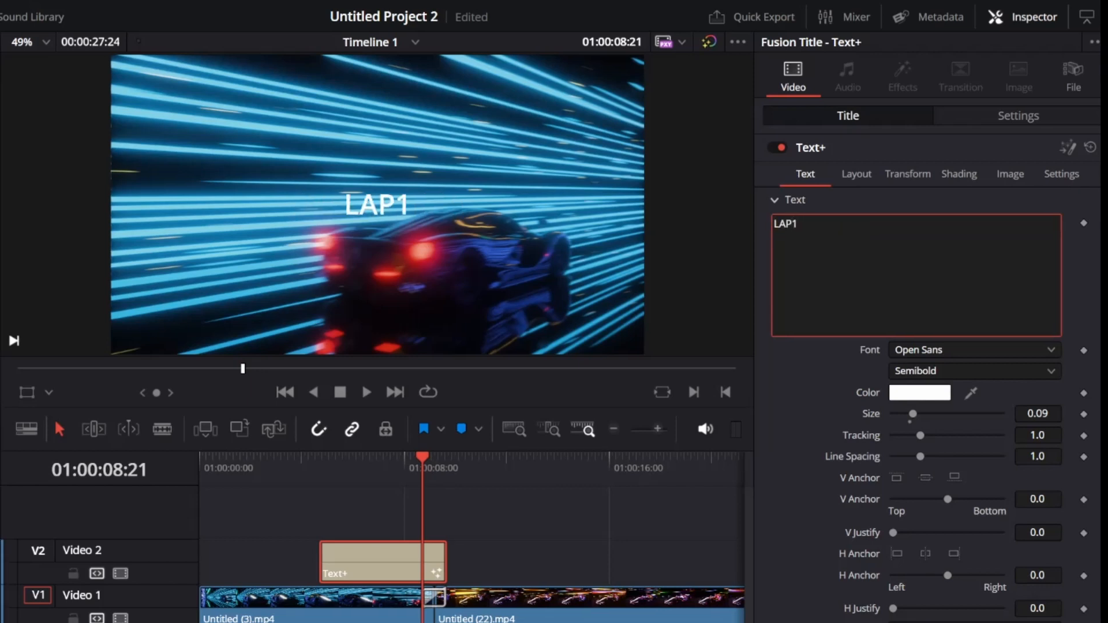
{"action": "left_click", "coordinate": [984, 347]}
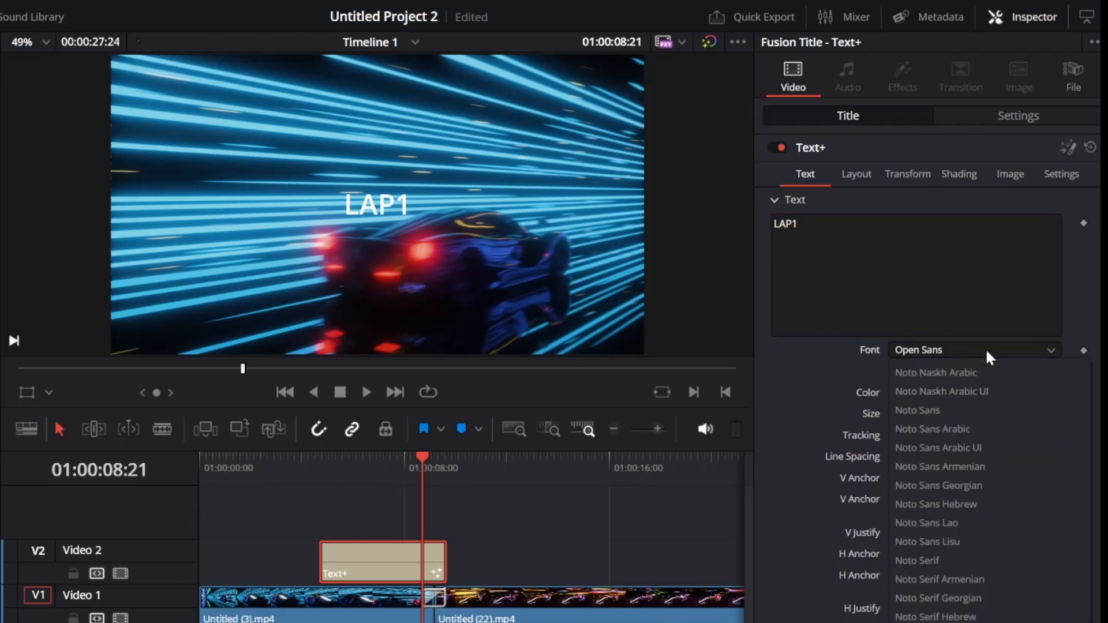
{"action": "type", "text": "im"}
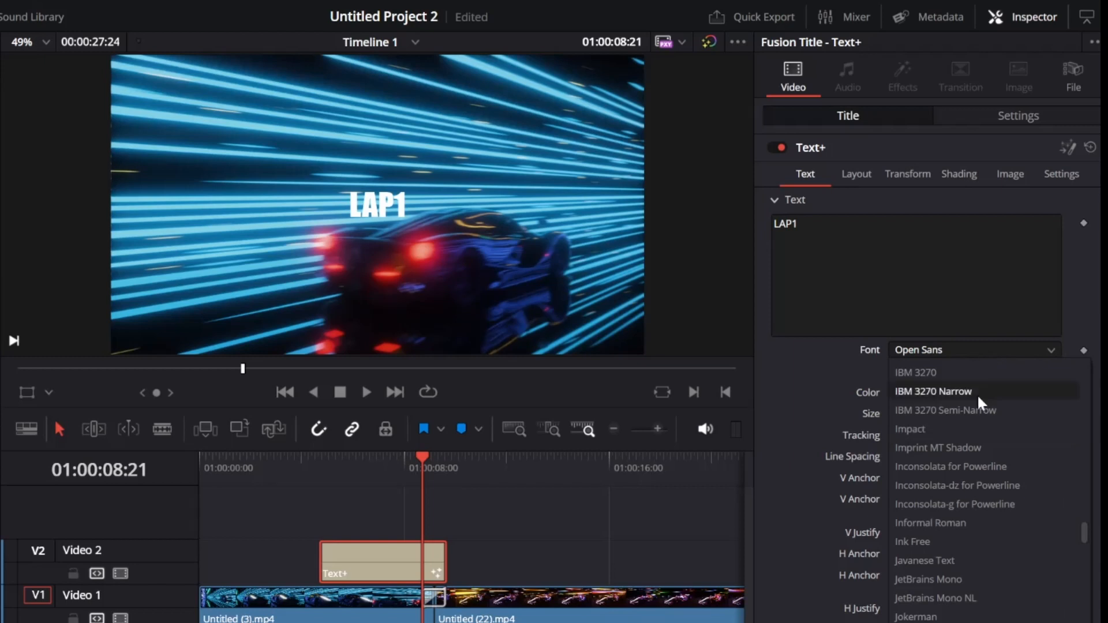
{"action": "left_click", "coordinate": [969, 425]}
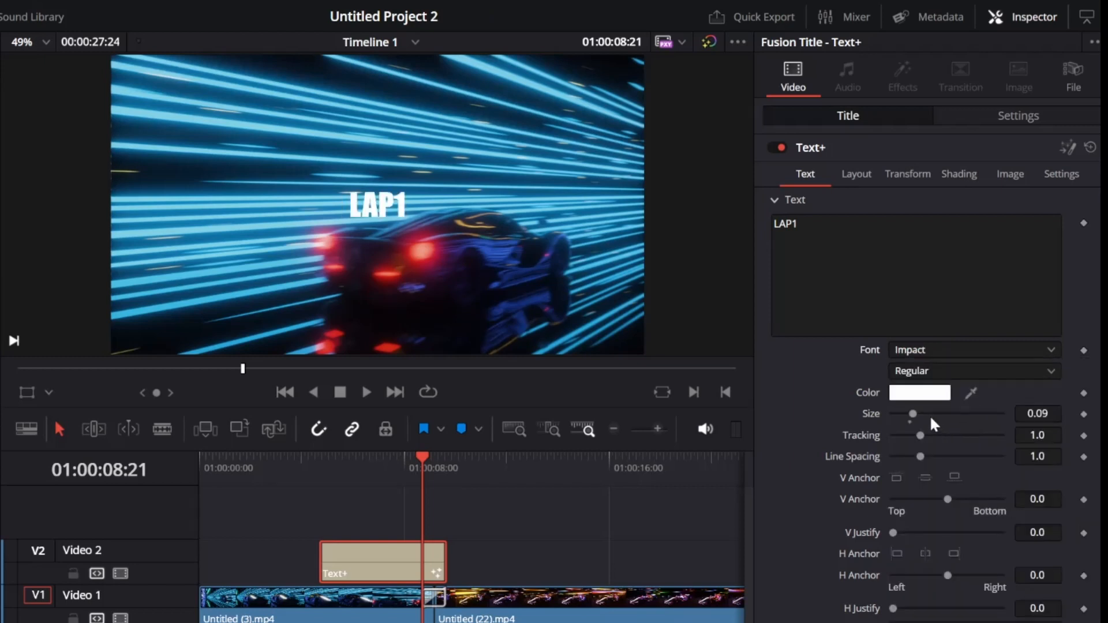
Enlarge the LAP1 text to size 0.5 and bring up its colour chooser beside the viewer.
{"action": "left_click_drag", "start_coordinate": [913, 414], "coordinate": [1058, 415]}
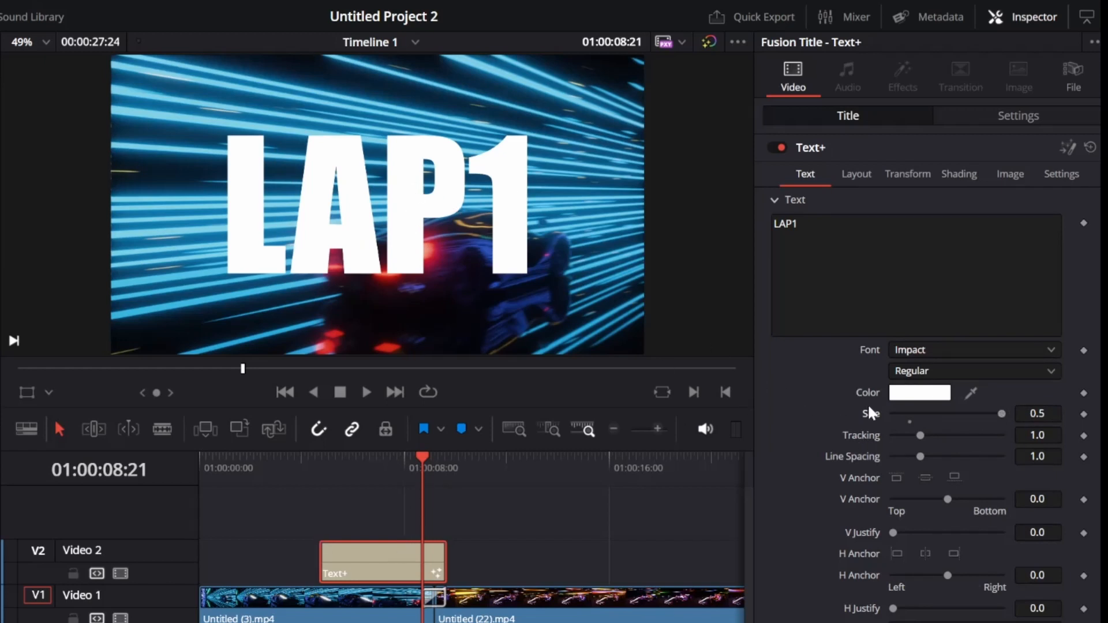
{"action": "left_click", "coordinate": [919, 393]}
{"action": "left_click_drag", "start_coordinate": [609, 178], "coordinate": [295, 148]}
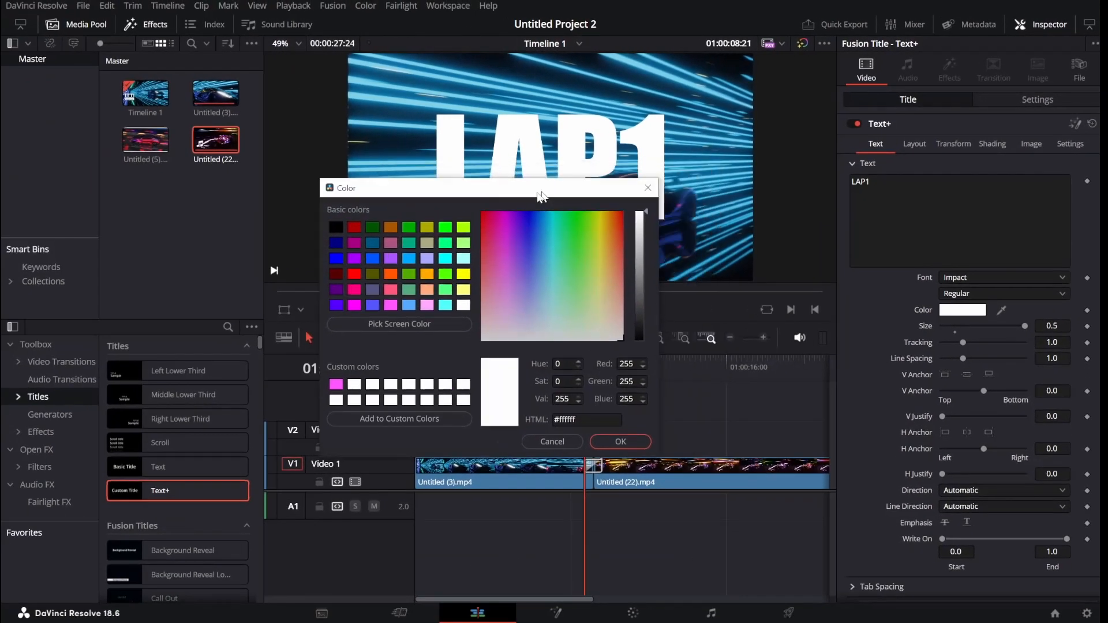
Sample light blue #7acce4 from the footage's streaks as the LAP1 colour, then scrub to preview.
{"action": "left_click", "coordinate": [155, 275]}
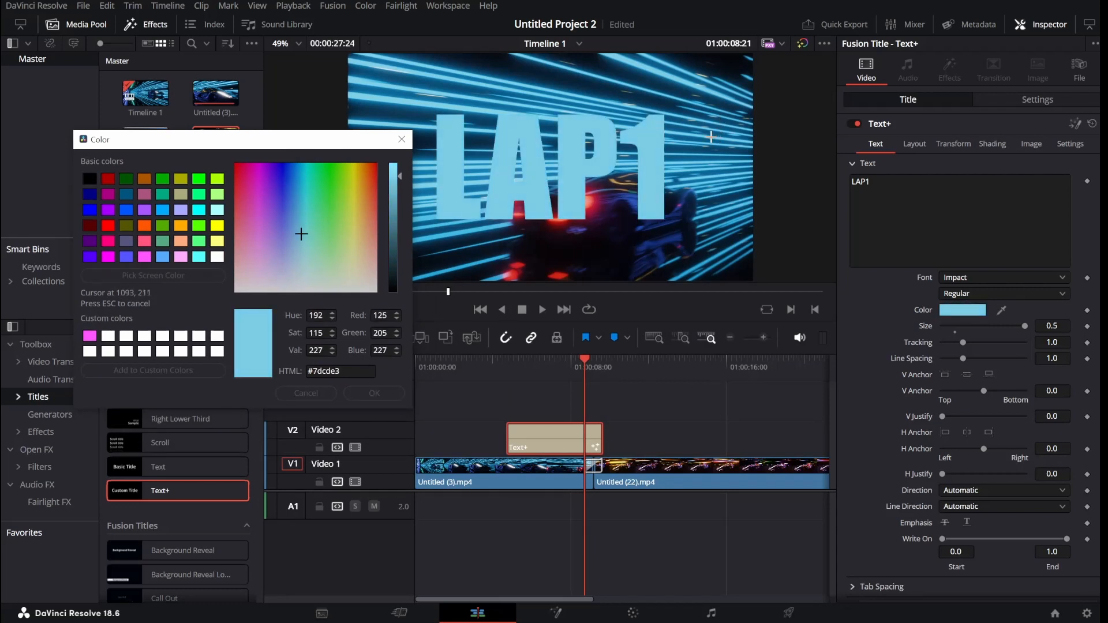
{"action": "left_click", "coordinate": [709, 136]}
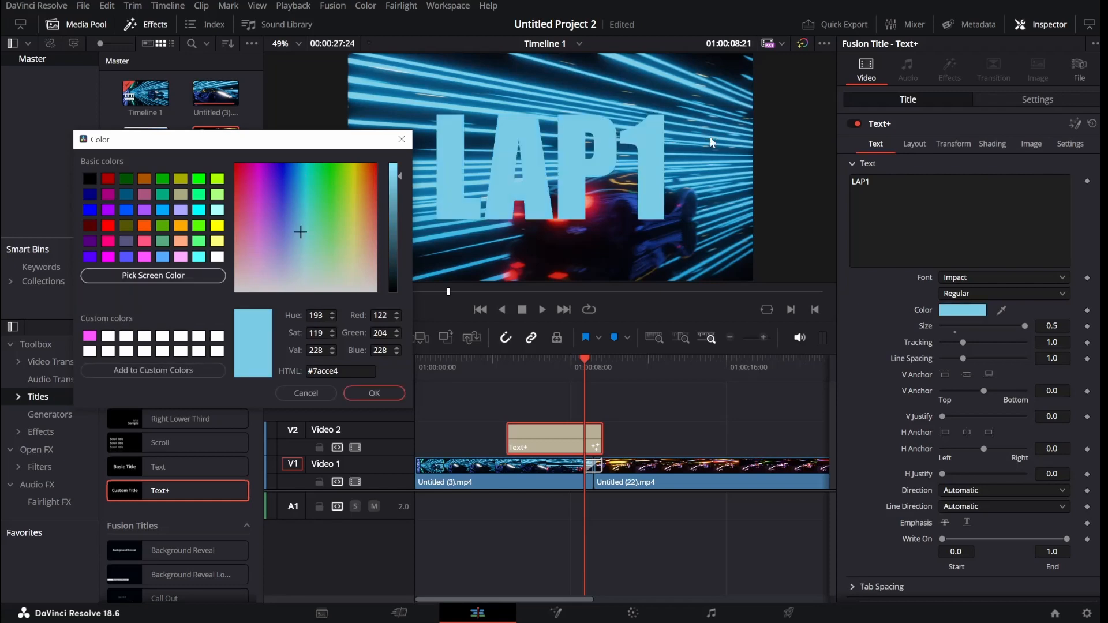
{"action": "left_click", "coordinate": [374, 393]}
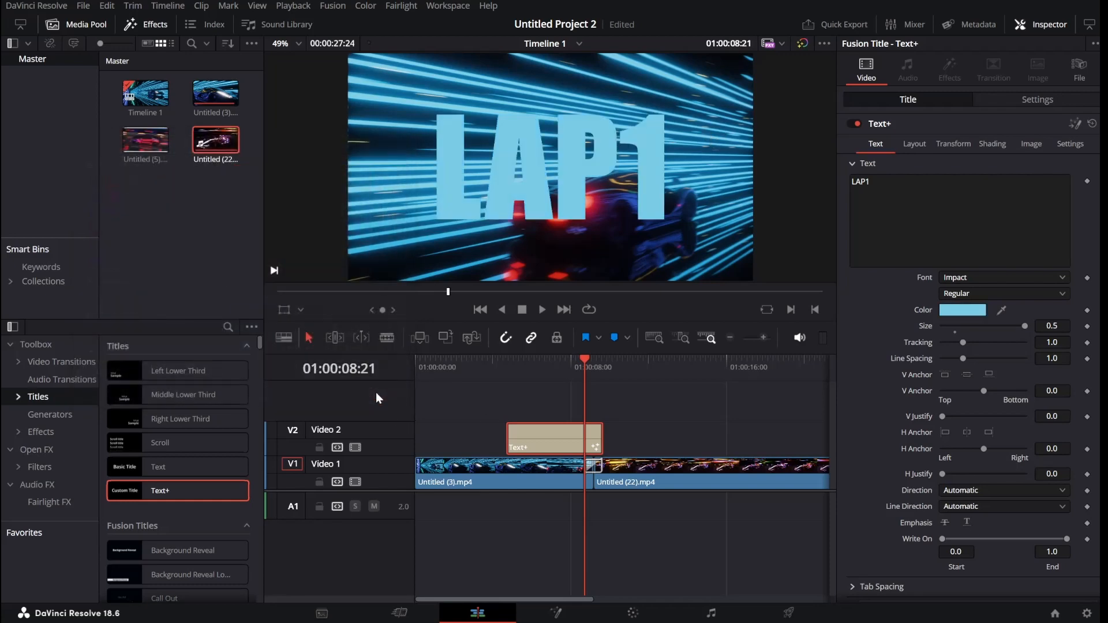
{"action": "left_click_drag", "start_coordinate": [580, 355], "coordinate": [529, 356]}
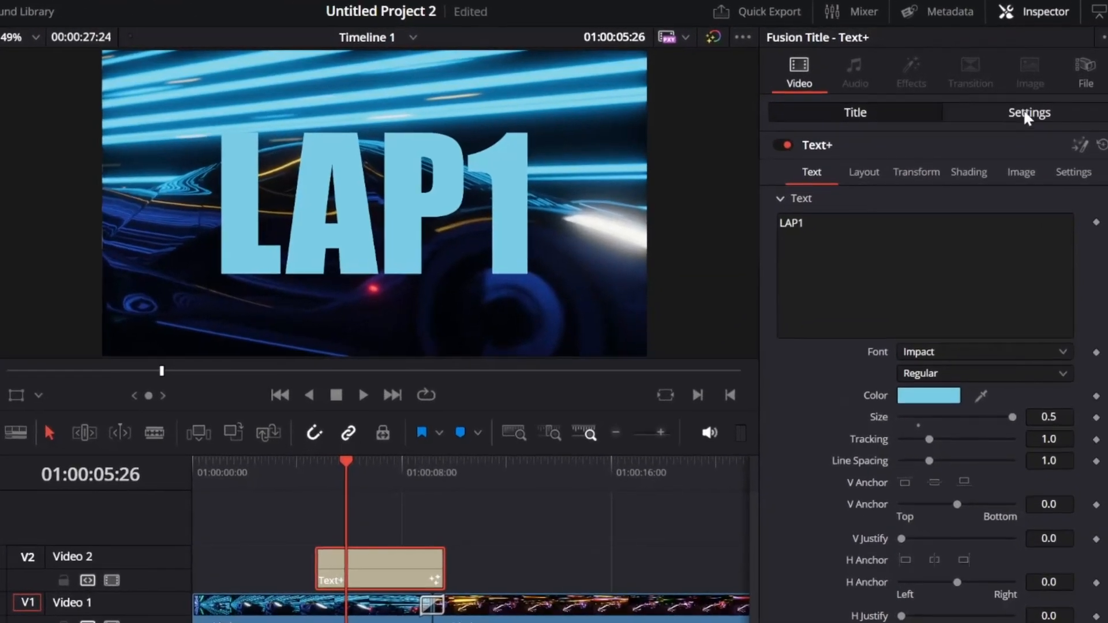
Enable Dynamic Zoom on the title and show its zoom frames as a viewer overlay.
{"action": "left_click", "coordinate": [1042, 102]}
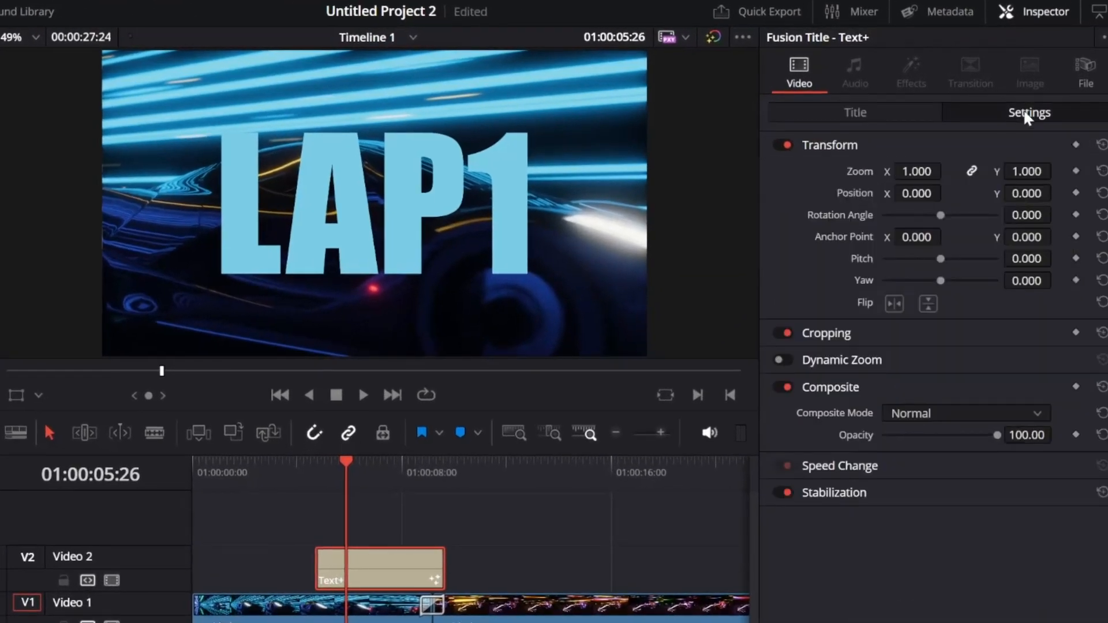
{"action": "left_click", "coordinate": [917, 362]}
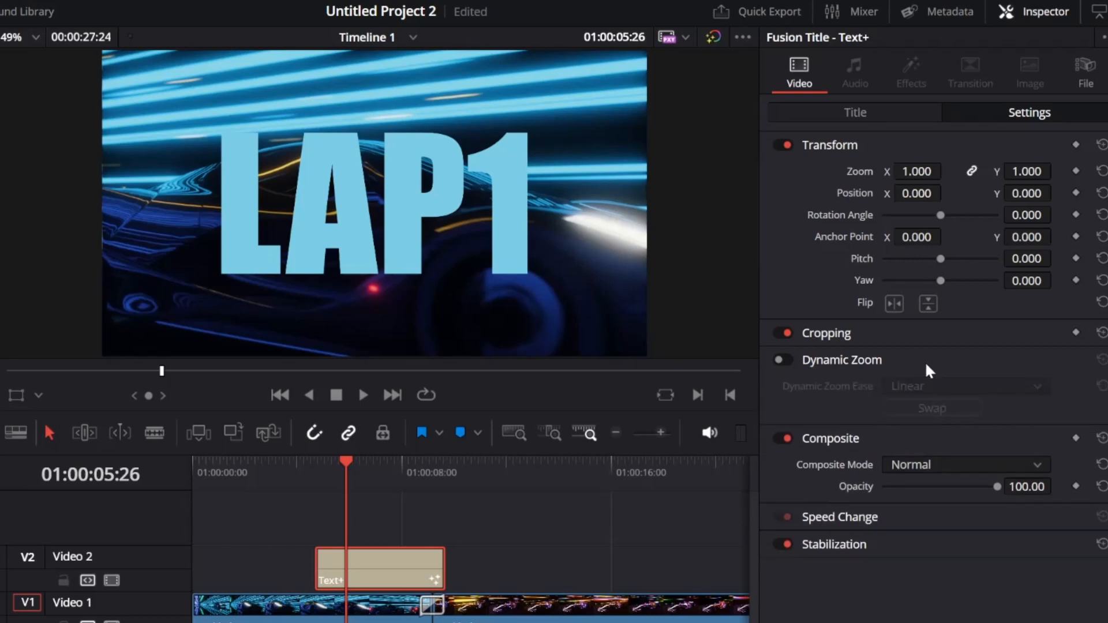
{"action": "left_click", "coordinate": [786, 358]}
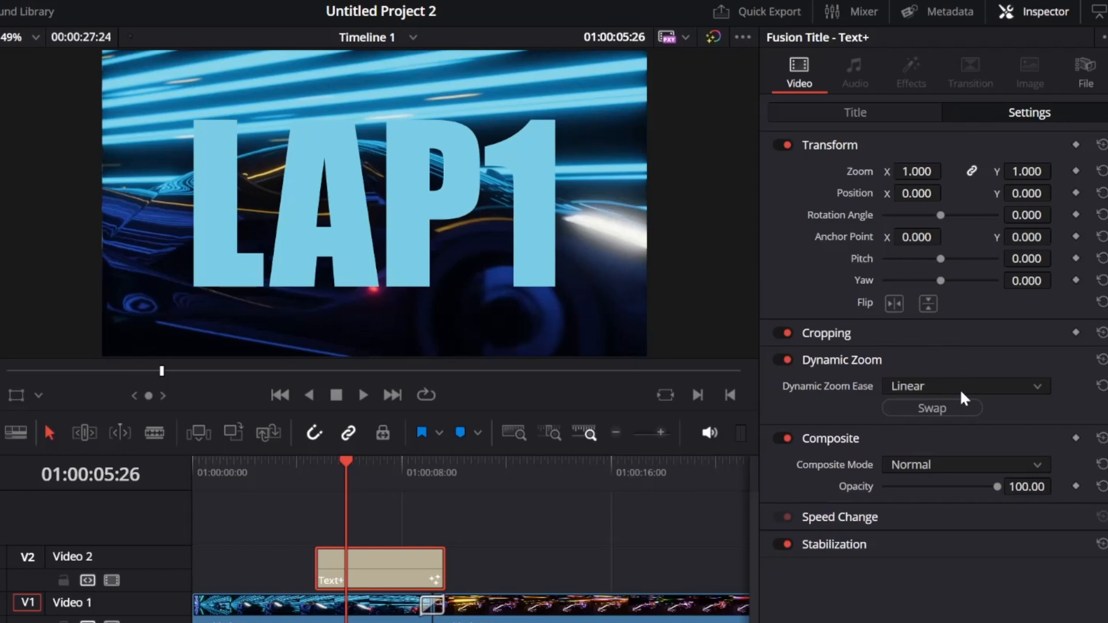
{"action": "left_click", "coordinate": [38, 395]}
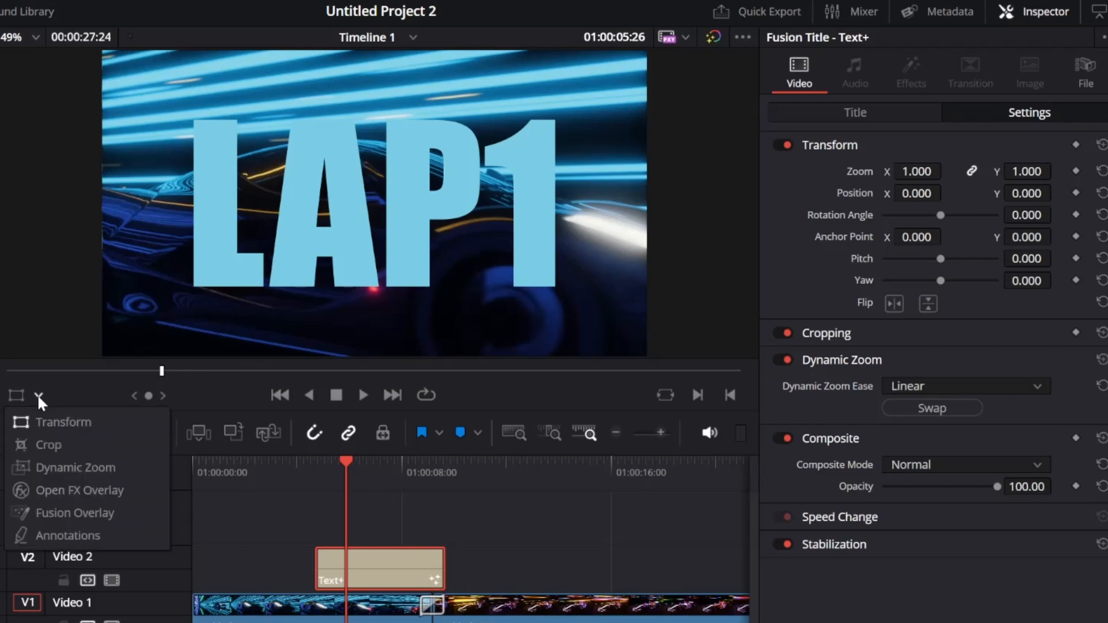
{"action": "left_click", "coordinate": [92, 468]}
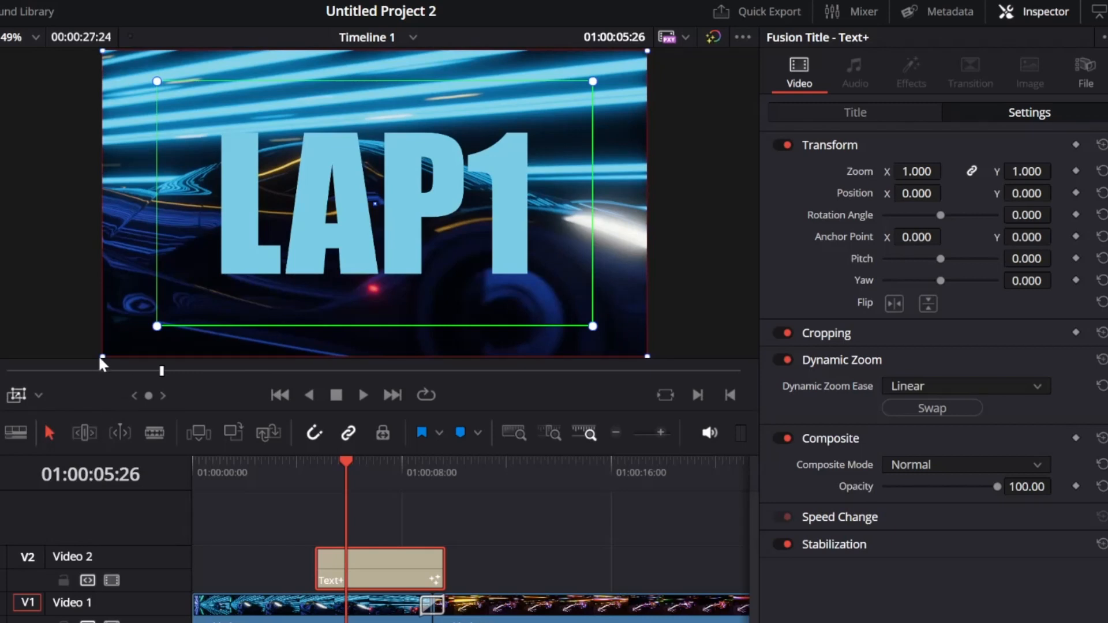
Adjust the dynamic zoom start and end frames so the zoom covers the full picture.
{"action": "left_click_drag", "start_coordinate": [99, 358], "coordinate": [384, 212]}
{"action": "scroll", "coordinate": [389, 206], "scroll_direction": "up", "scroll_amount": 6}
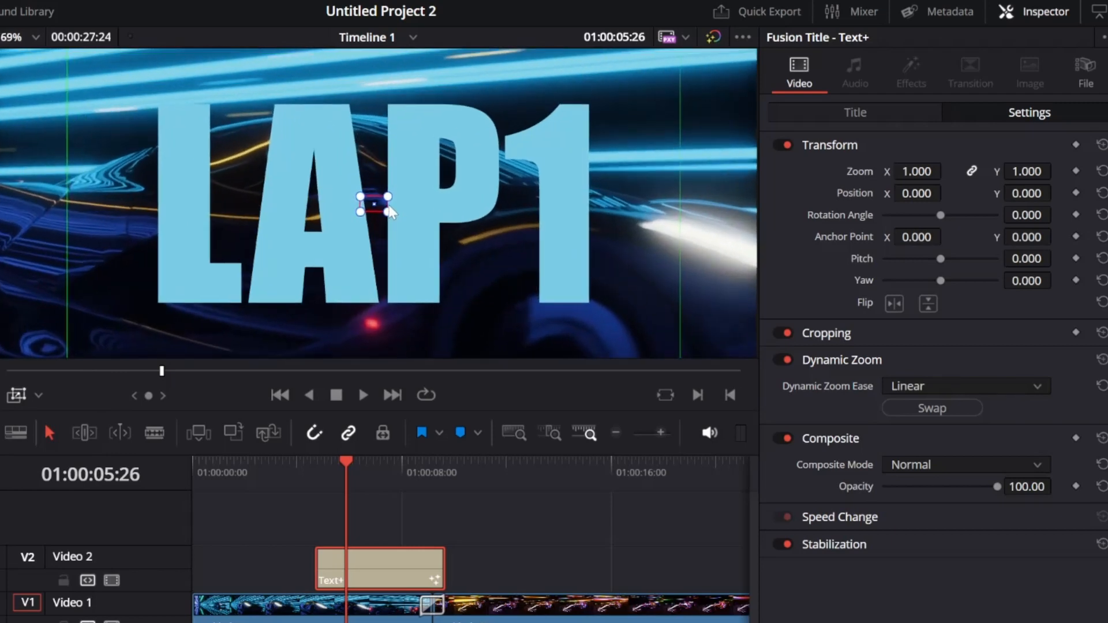
{"action": "scroll", "coordinate": [389, 206], "scroll_direction": "up", "scroll_amount": 1}
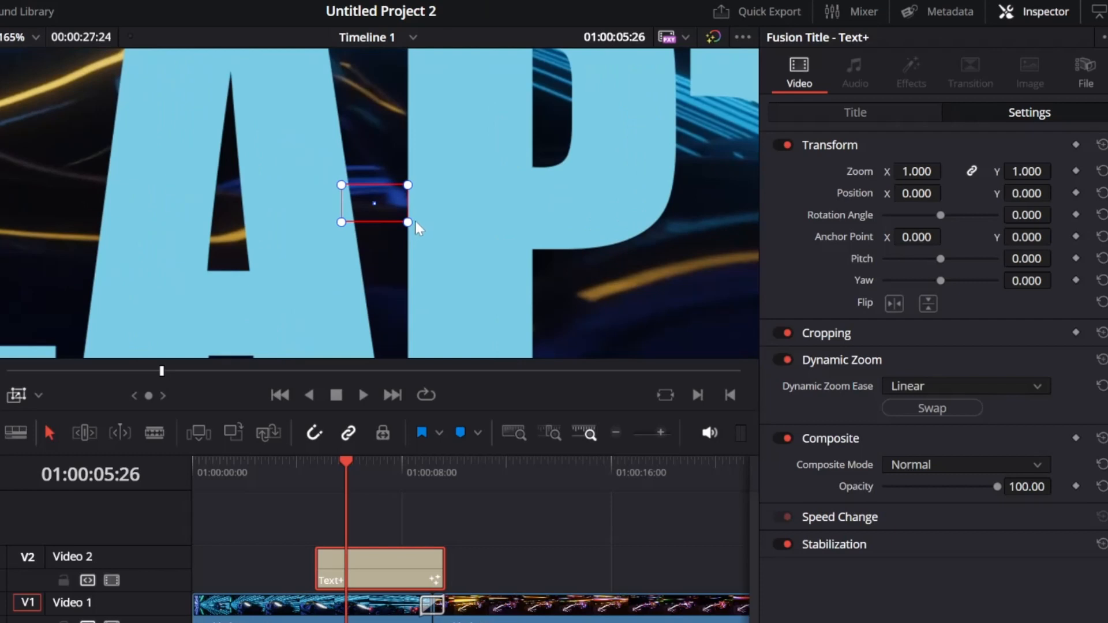
{"action": "left_click_drag", "start_coordinate": [408, 223], "coordinate": [392, 207]}
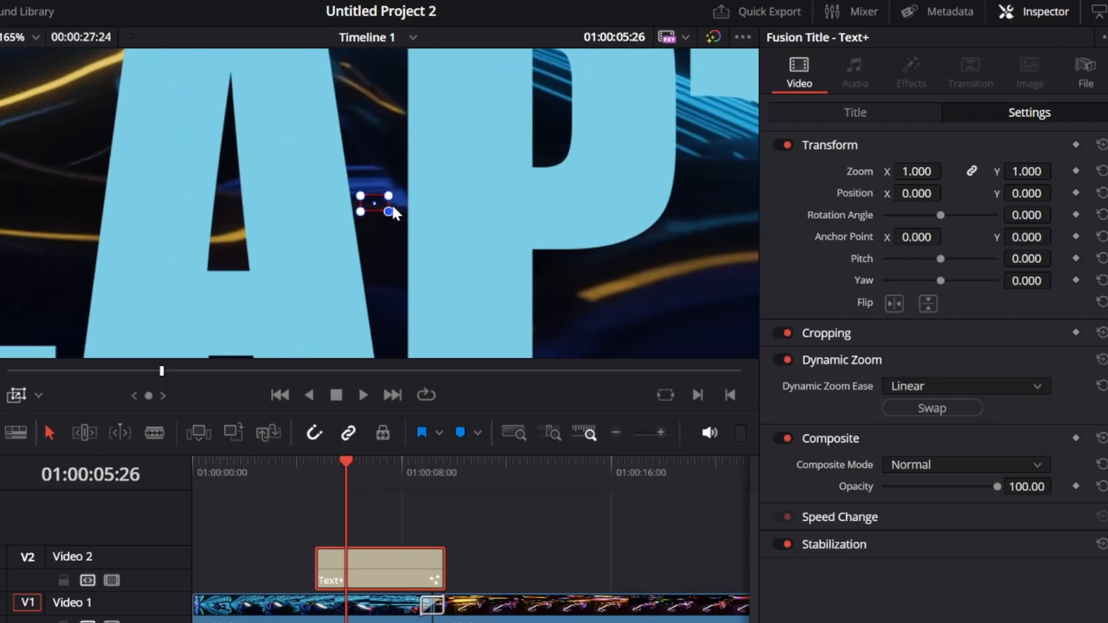
{"action": "scroll", "coordinate": [422, 234], "scroll_direction": "down", "scroll_amount": 8}
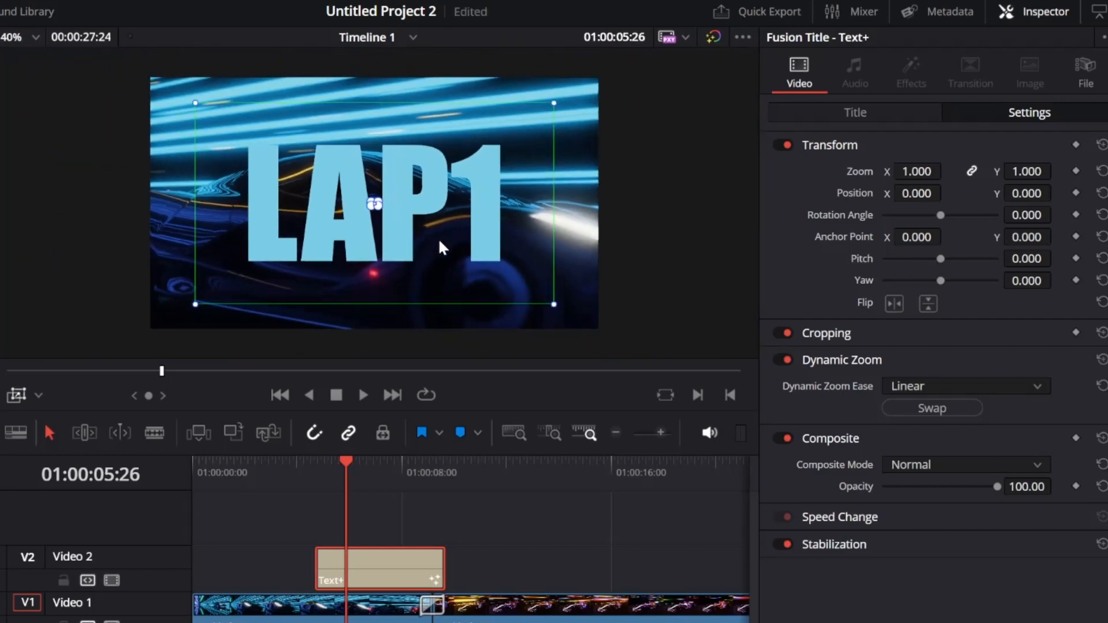
{"action": "left_click_drag", "start_coordinate": [545, 299], "coordinate": [588, 337]}
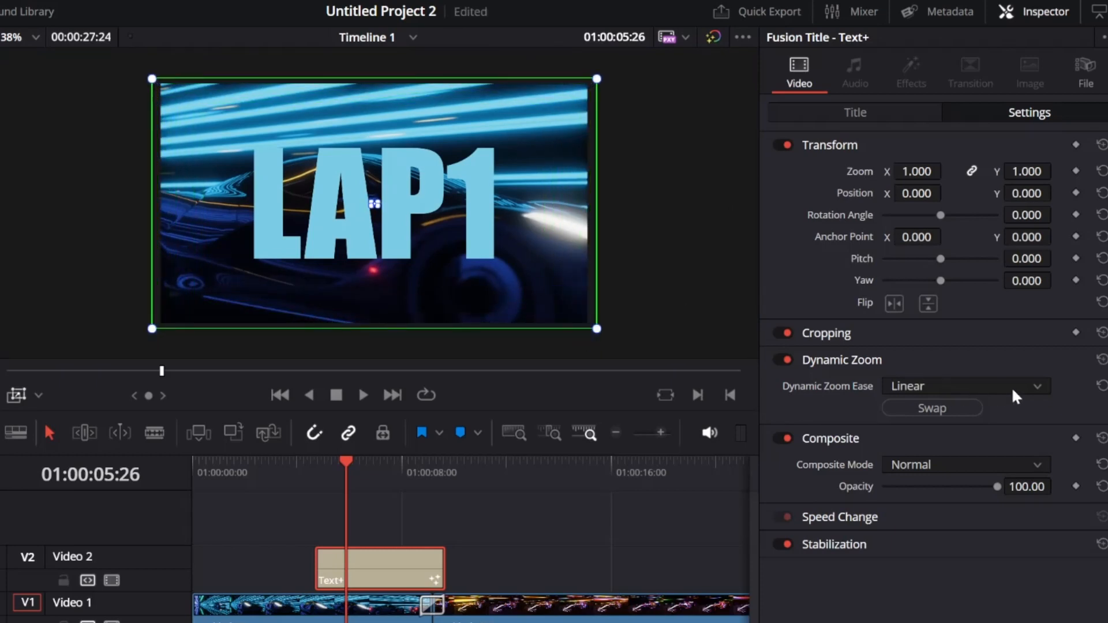
Set Dynamic Zoom Ease to Ease In and Out.
{"action": "left_click", "coordinate": [1037, 384]}
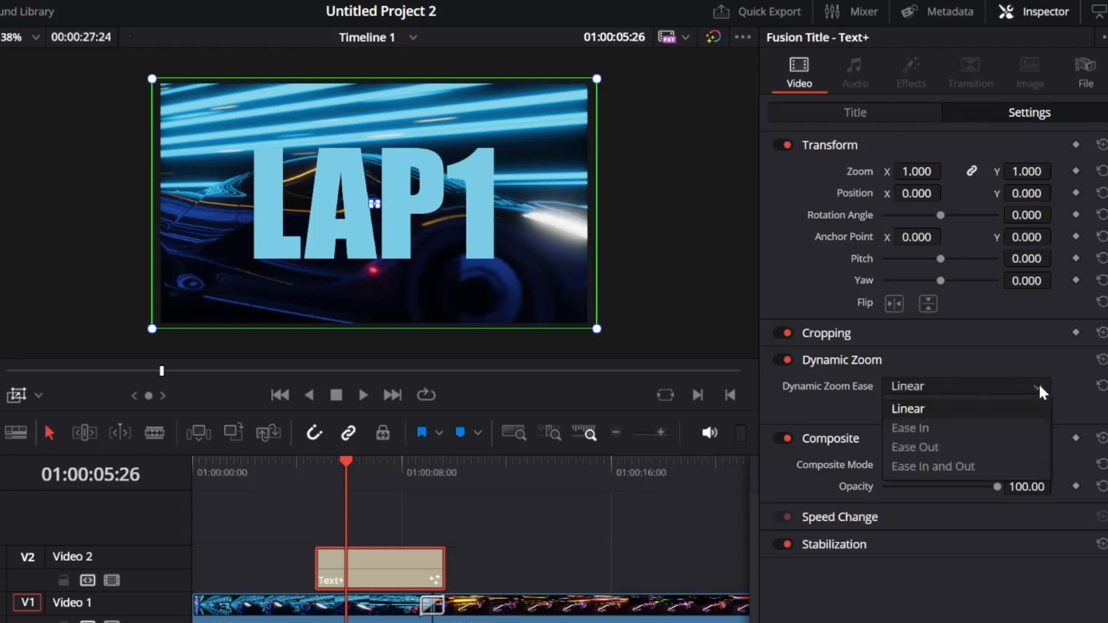
{"action": "left_click", "coordinate": [1020, 466]}
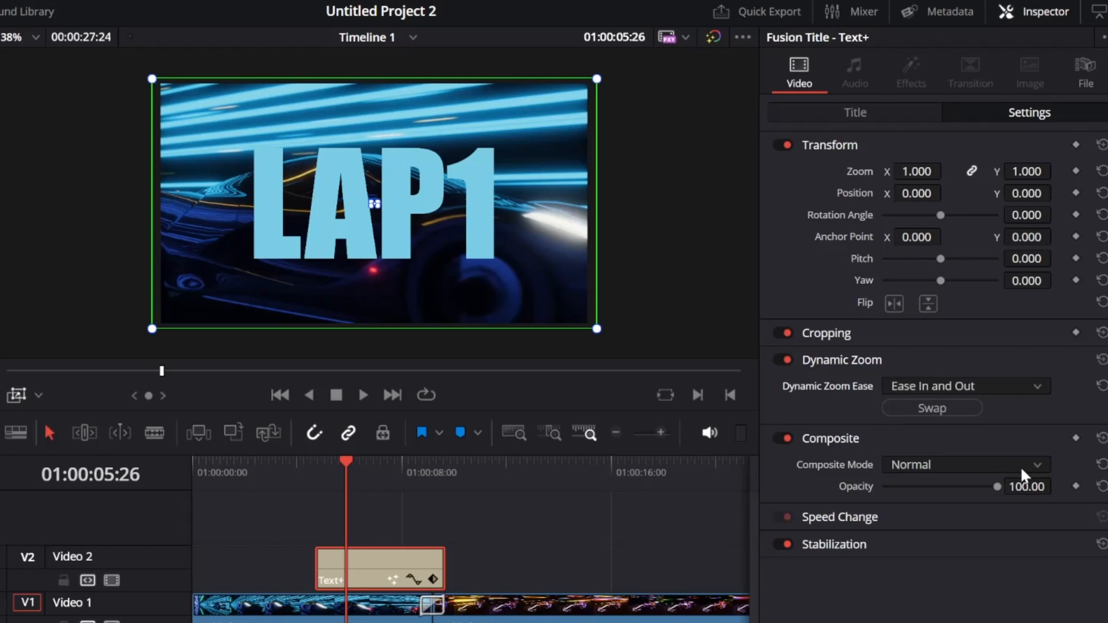
{"action": "left_click_drag", "start_coordinate": [344, 459], "coordinate": [262, 453]}
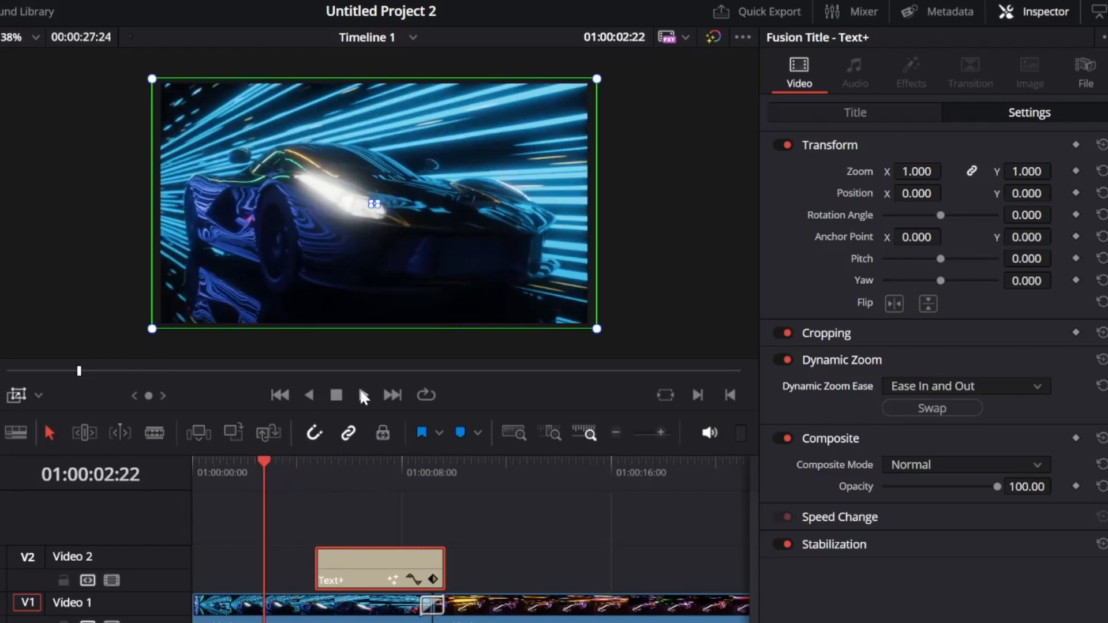
{"action": "left_click", "coordinate": [11, 387]}
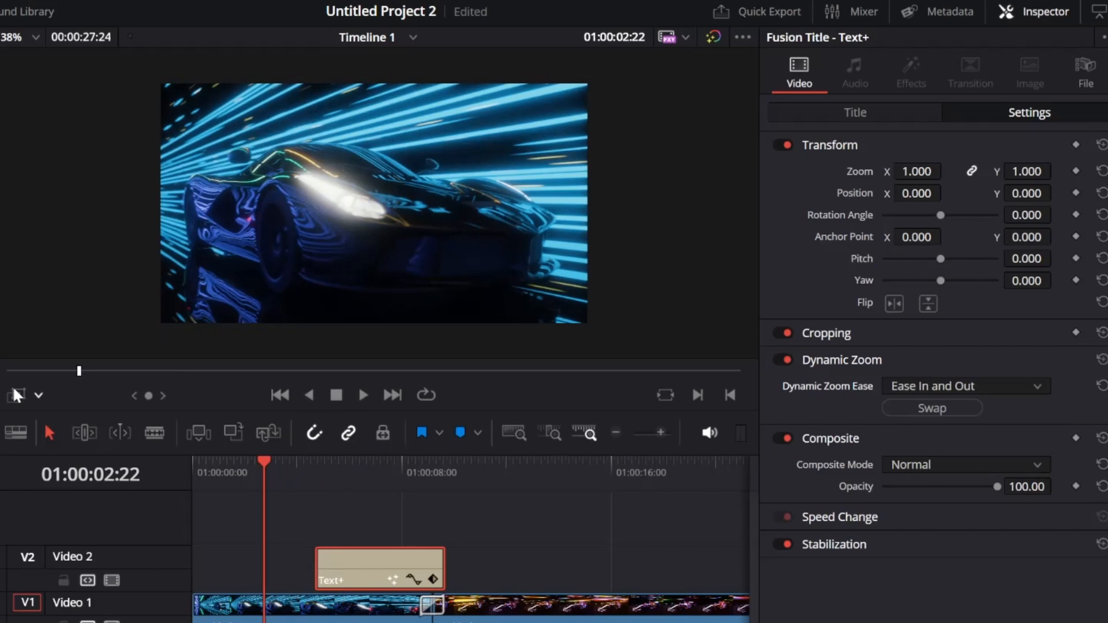
{"action": "left_click", "coordinate": [363, 396]}
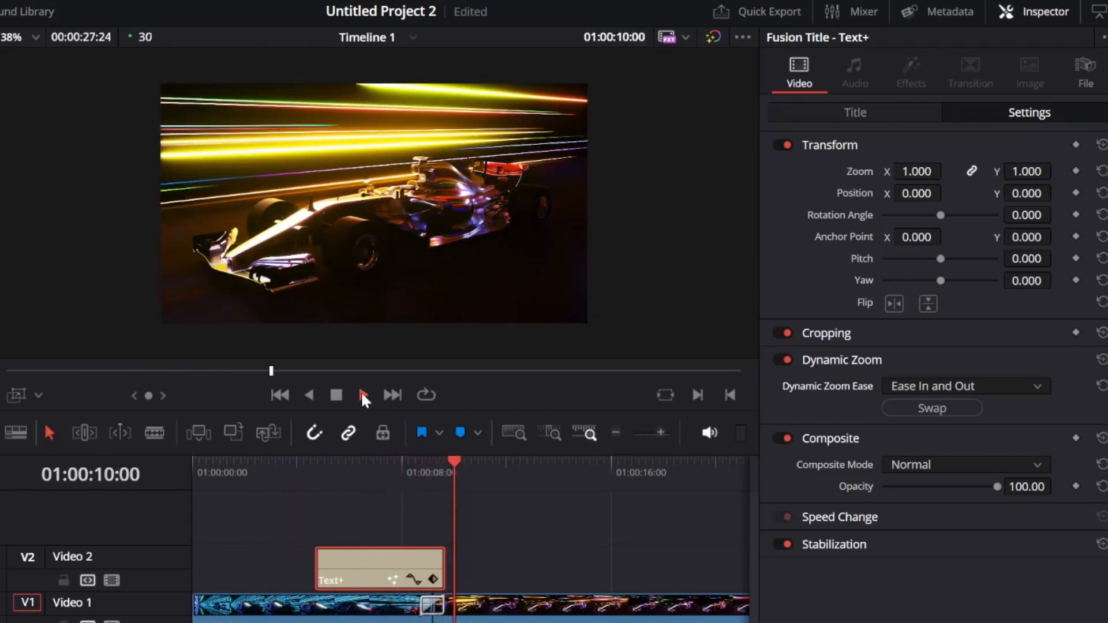
{"action": "left_click", "coordinate": [336, 394]}
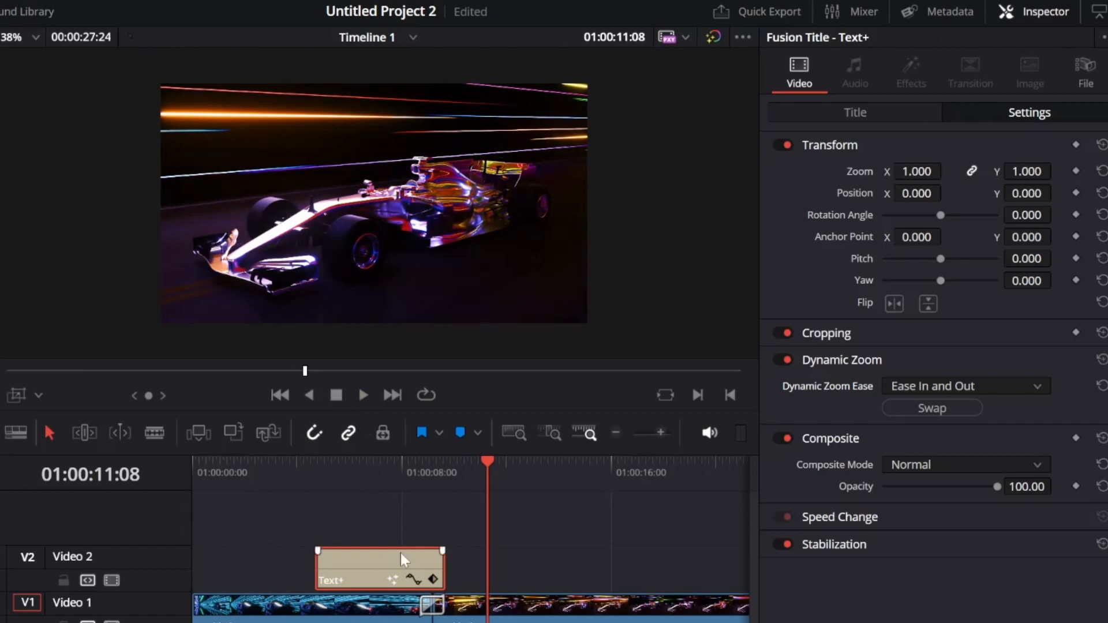
{"action": "left_click_drag", "start_coordinate": [315, 560], "coordinate": [379, 562]}
{"action": "left_click_drag", "start_coordinate": [487, 460], "coordinate": [351, 459]}
{"action": "left_click", "coordinate": [358, 396]}
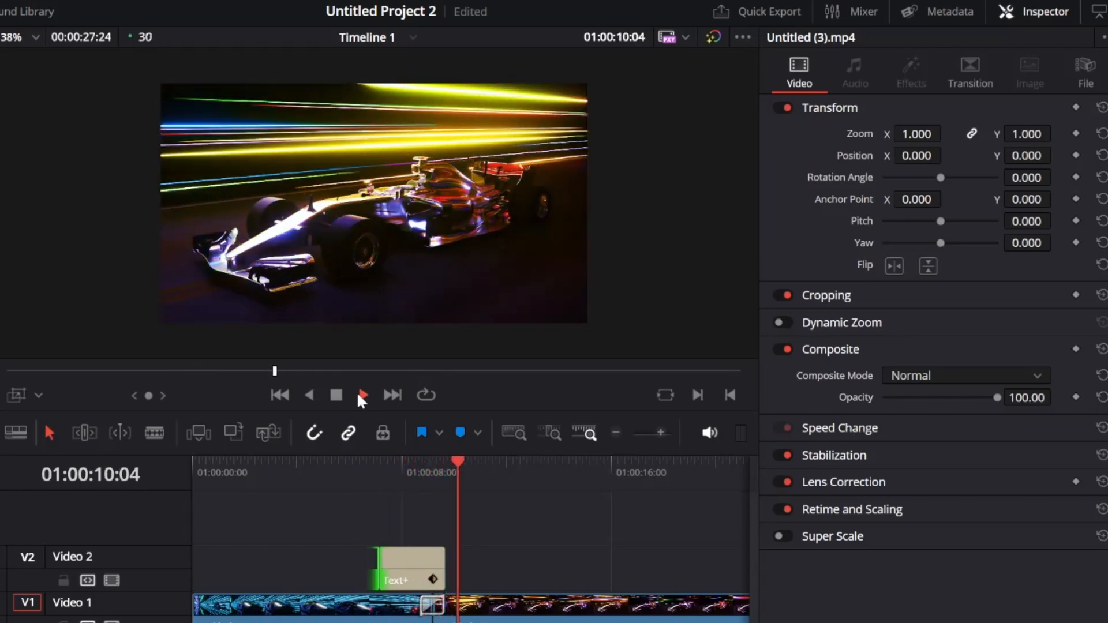
{"action": "left_click", "coordinate": [336, 395]}
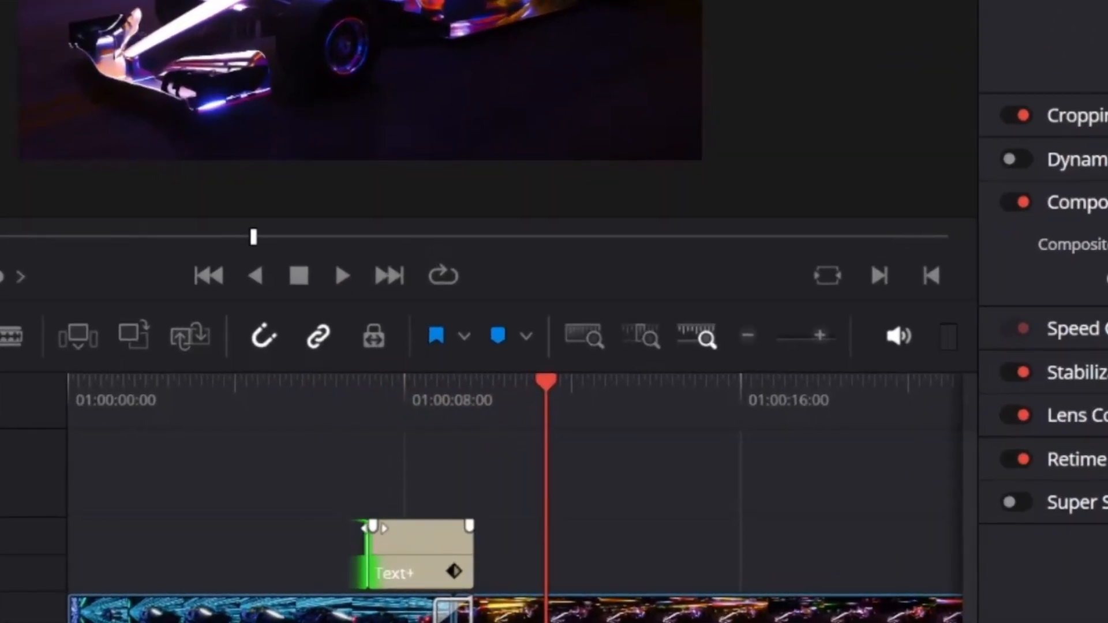
{"action": "mouse_move", "coordinate": [373, 528]}
{"action": "left_mouse_down"}
{"action": "mouse_move", "coordinate": [397, 523]}
{"action": "mouse_move", "coordinate": [386, 524]}
{"action": "left_mouse_up"}
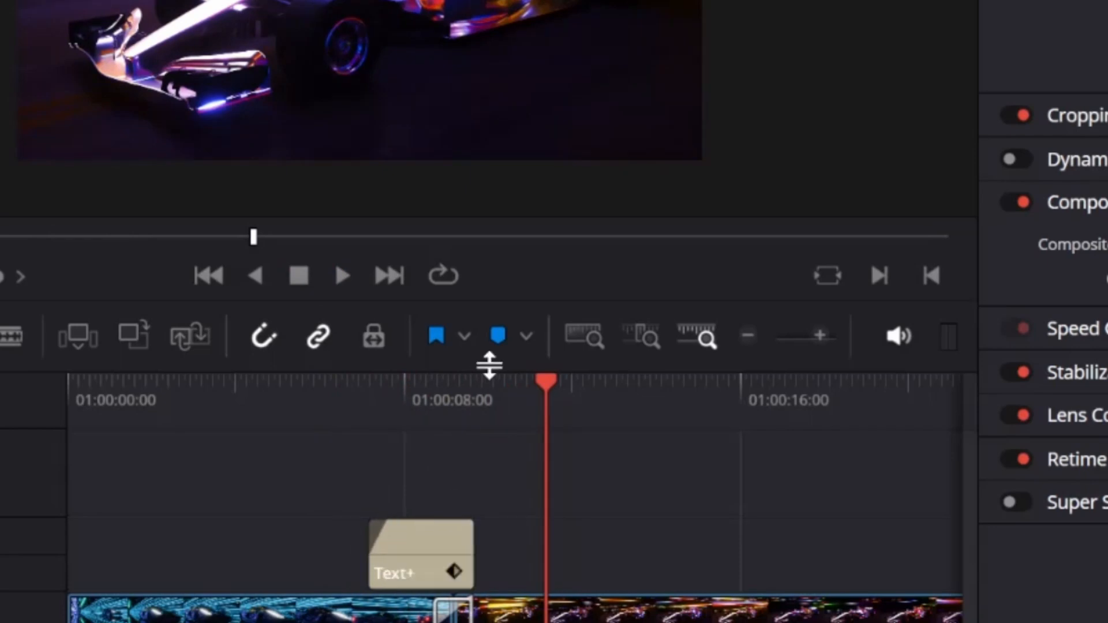
{"action": "left_click_drag", "start_coordinate": [543, 386], "coordinate": [359, 461]}
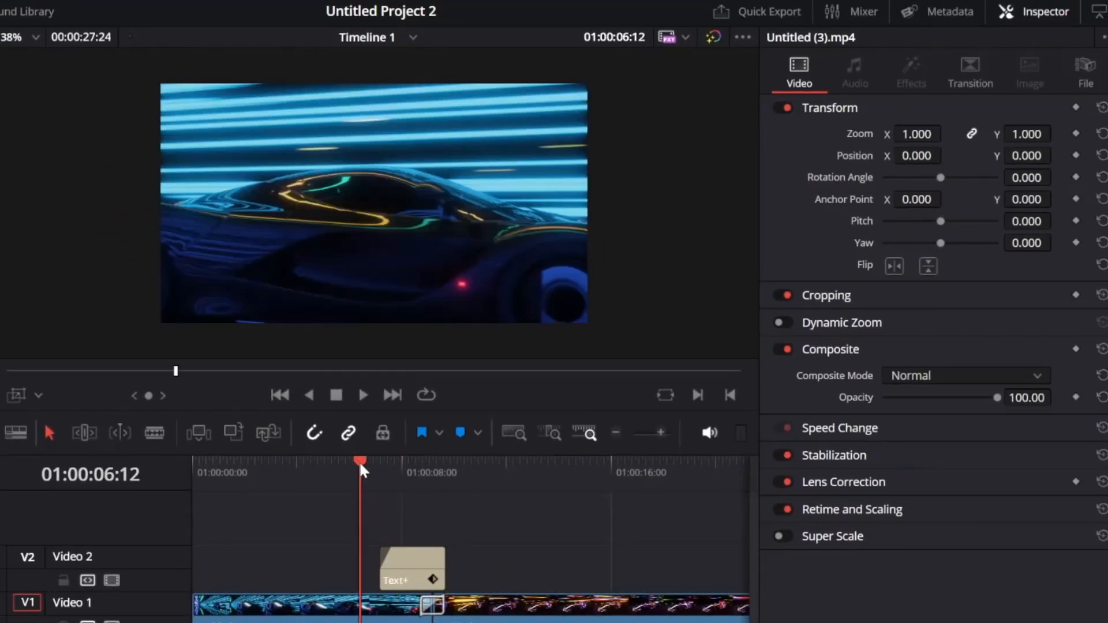
Play the finished LAP1 example in the viewer, then stop playback.
{"action": "left_click", "coordinate": [360, 397]}
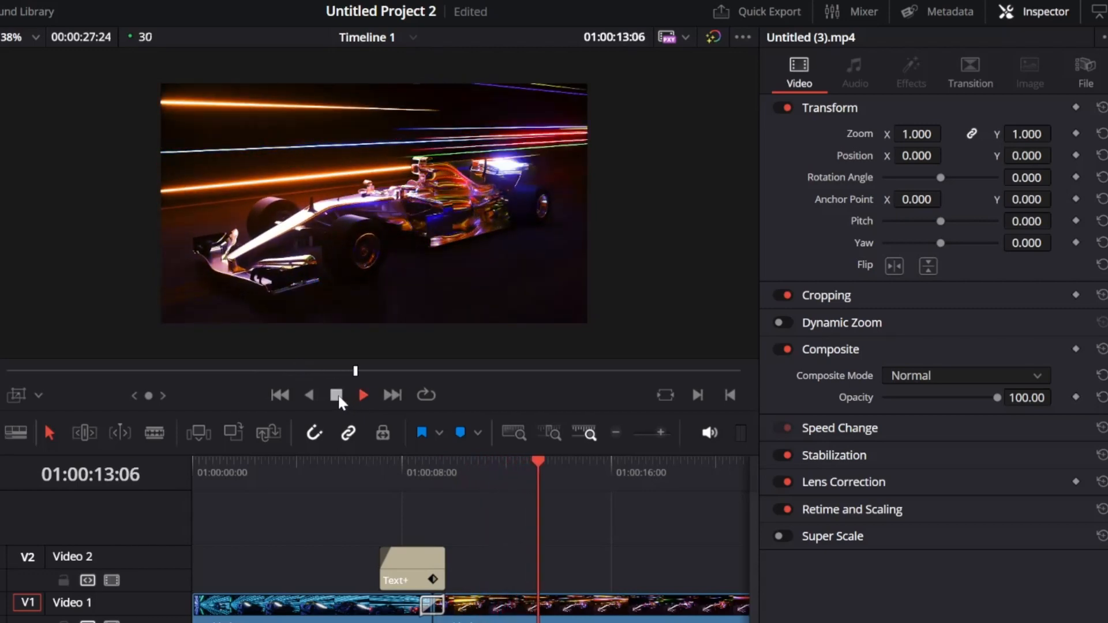
{"action": "left_click", "coordinate": [338, 398]}
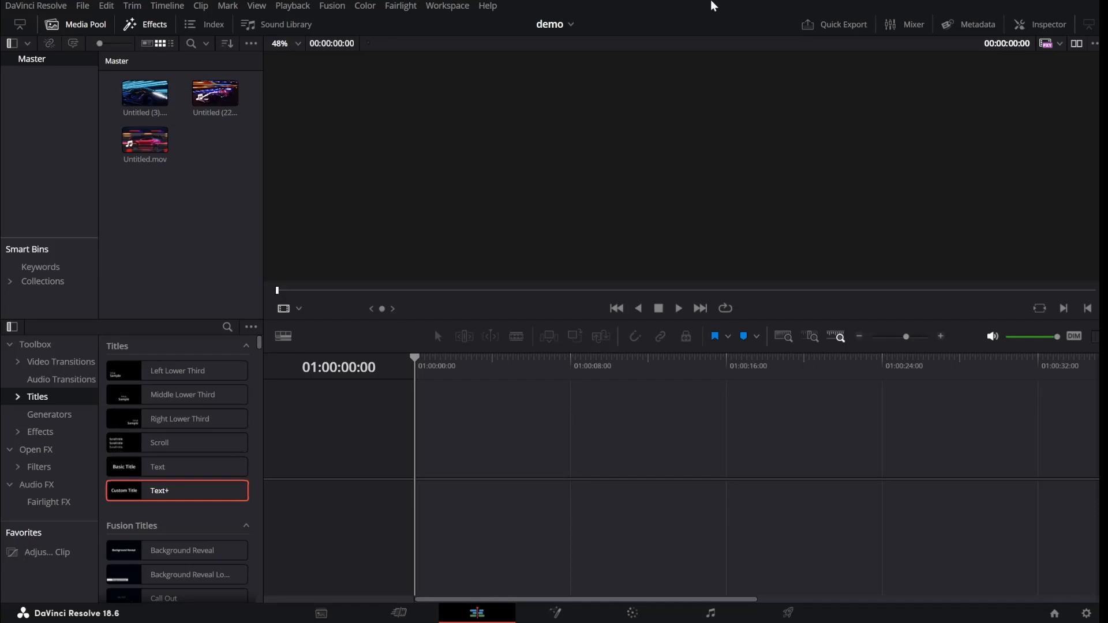
Place Untitled.mov on the empty timeline, unlink it, and delete its A1 audio.
{"action": "left_click_drag", "start_coordinate": [145, 141], "coordinate": [421, 473]}
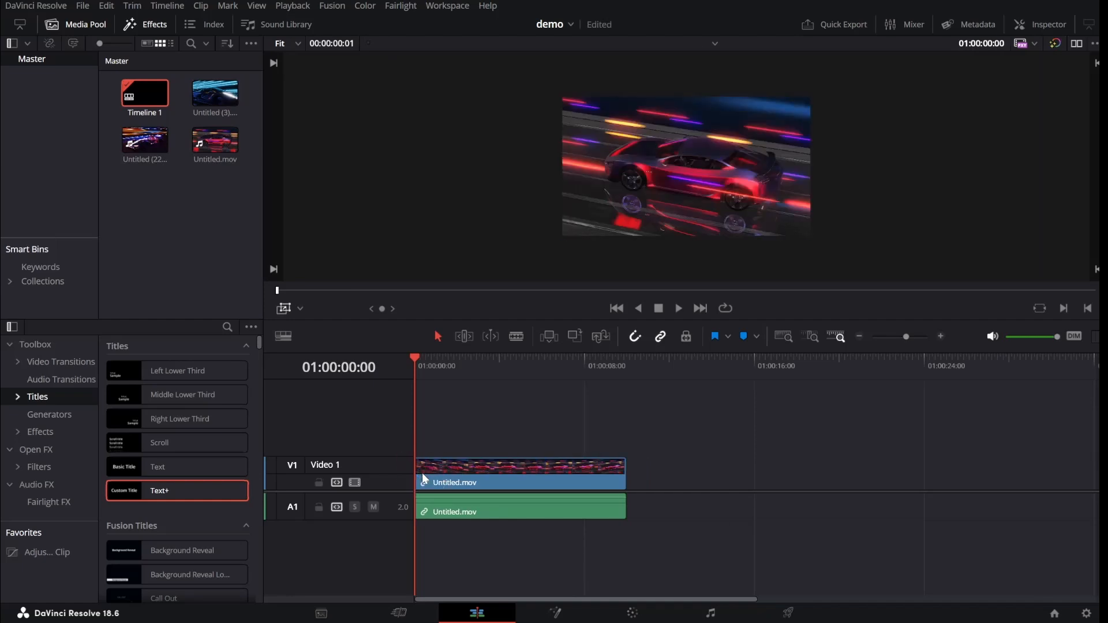
{"action": "left_click", "coordinate": [467, 479]}
{"action": "right_click", "coordinate": [468, 473]}
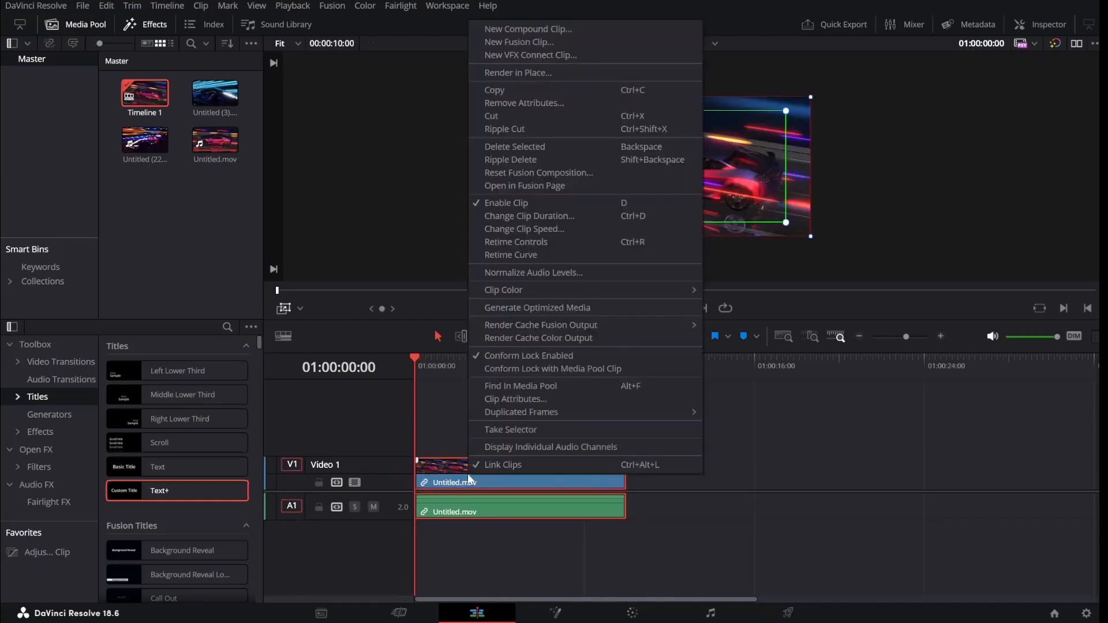
{"action": "left_click", "coordinate": [494, 462]}
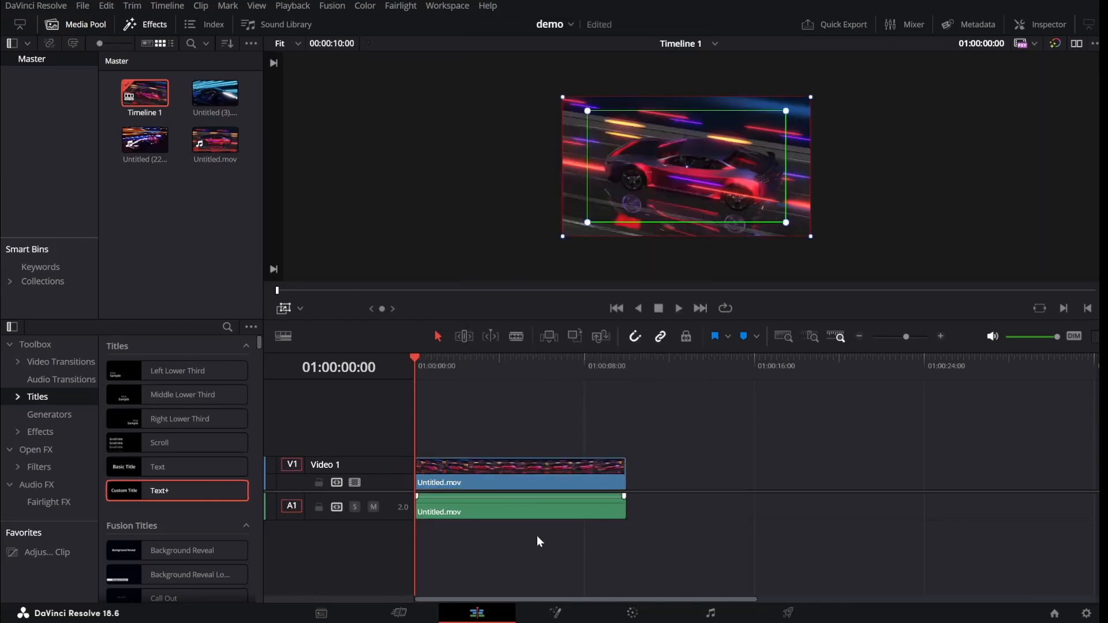
{"action": "left_click", "coordinate": [532, 514]}
{"action": "key", "text": "Delete"}
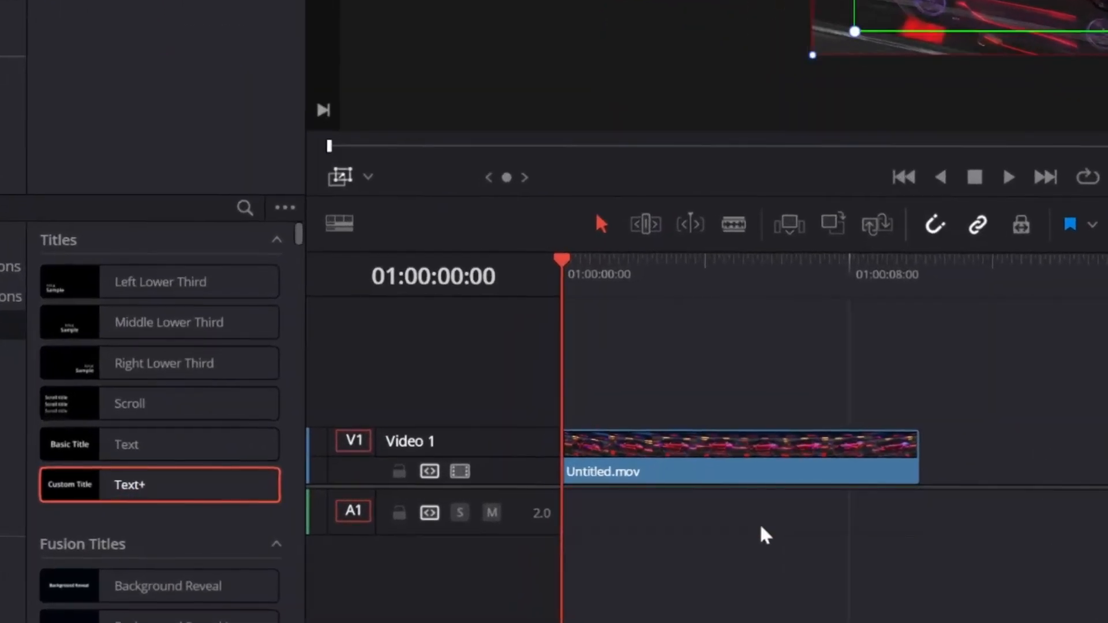
Move Untitled.mov up to Video 2 and place a Text+ title at the start of Video 1.
{"action": "left_click", "coordinate": [709, 449]}
{"action": "left_click_drag", "start_coordinate": [706, 453], "coordinate": [702, 413]}
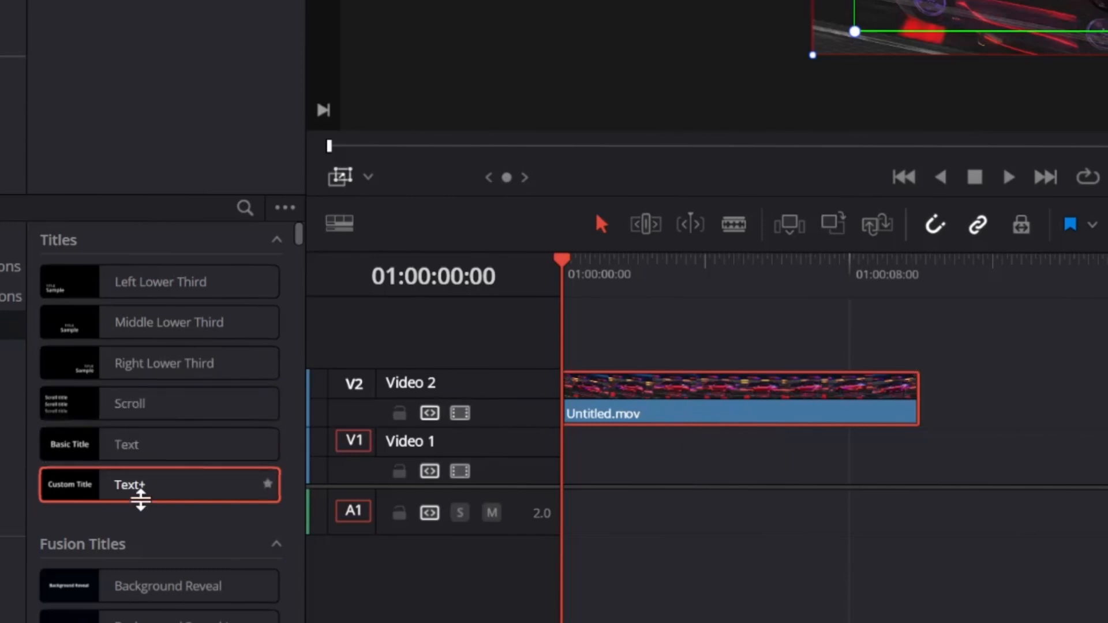
{"action": "left_click_drag", "start_coordinate": [140, 488], "coordinate": [588, 481]}
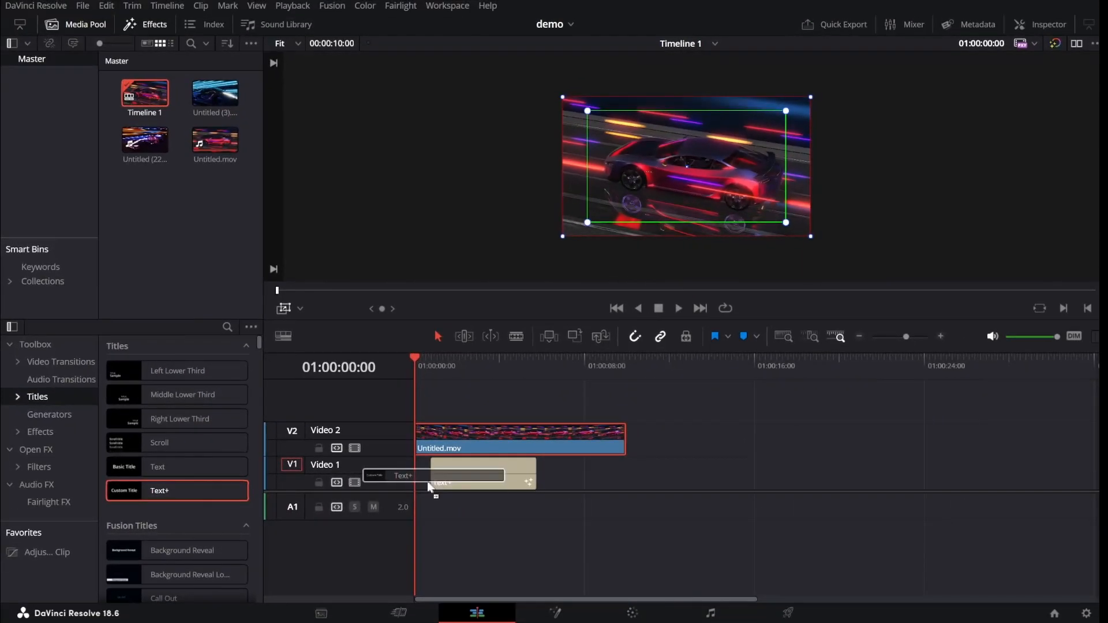
{"action": "left_click_drag", "start_coordinate": [427, 482], "coordinate": [423, 485]}
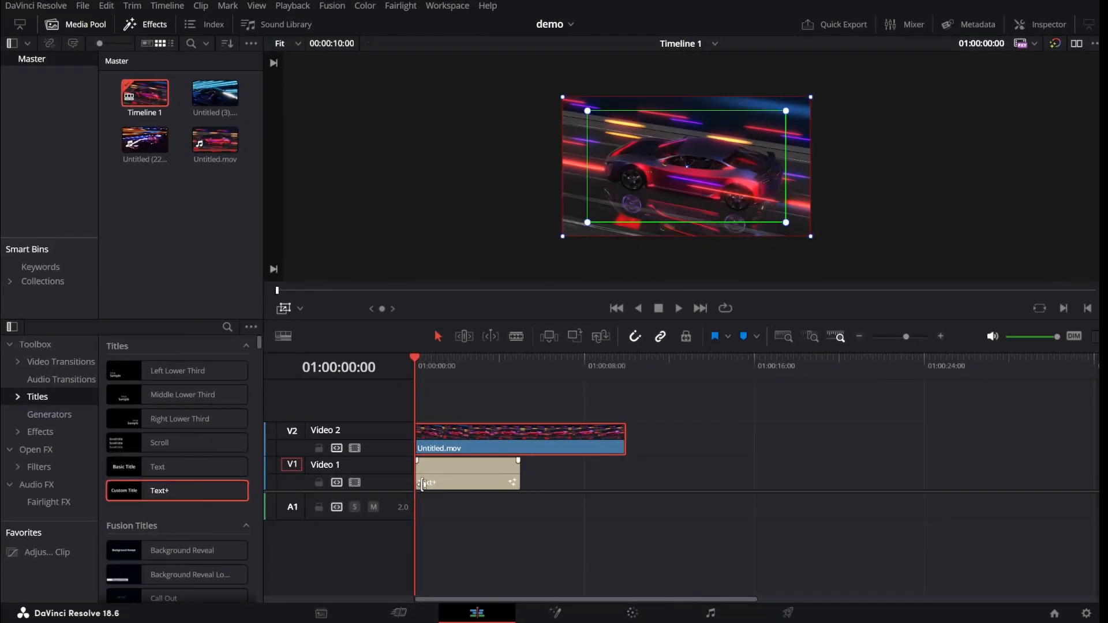
Hide the viewer's transform overlay, disable the Video 2 track, and select the Text+ title.
{"action": "mouse_move", "coordinate": [437, 358]}
{"action": "left_mouse_down"}
{"action": "mouse_move", "coordinate": [483, 357]}
{"action": "mouse_move", "coordinate": [457, 358]}
{"action": "left_mouse_up"}
{"action": "left_click", "coordinate": [284, 308]}
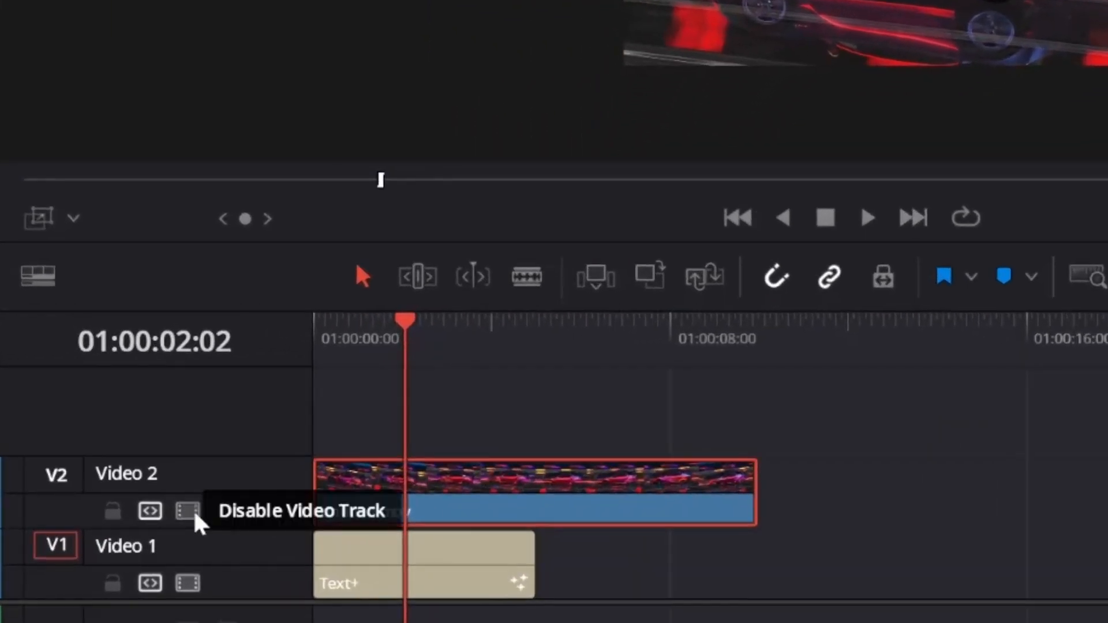
{"action": "left_click", "coordinate": [186, 512]}
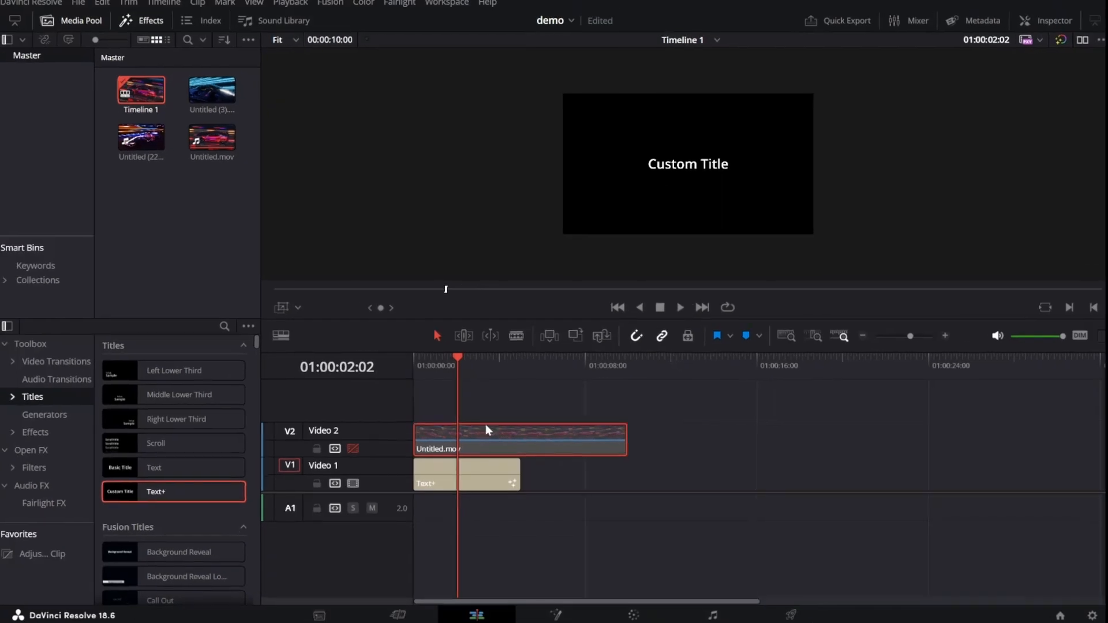
{"action": "left_click", "coordinate": [489, 472]}
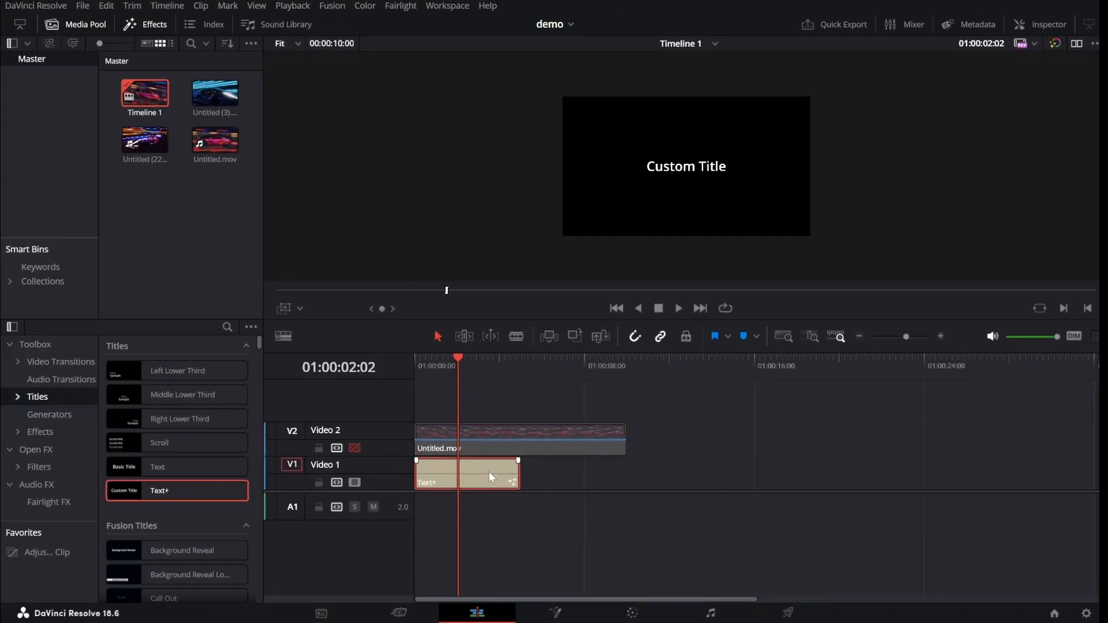
Change the V1 title text to 'LAP2' in Impact and drag its Size toward 0.5.
{"action": "left_click", "coordinate": [1045, 23]}
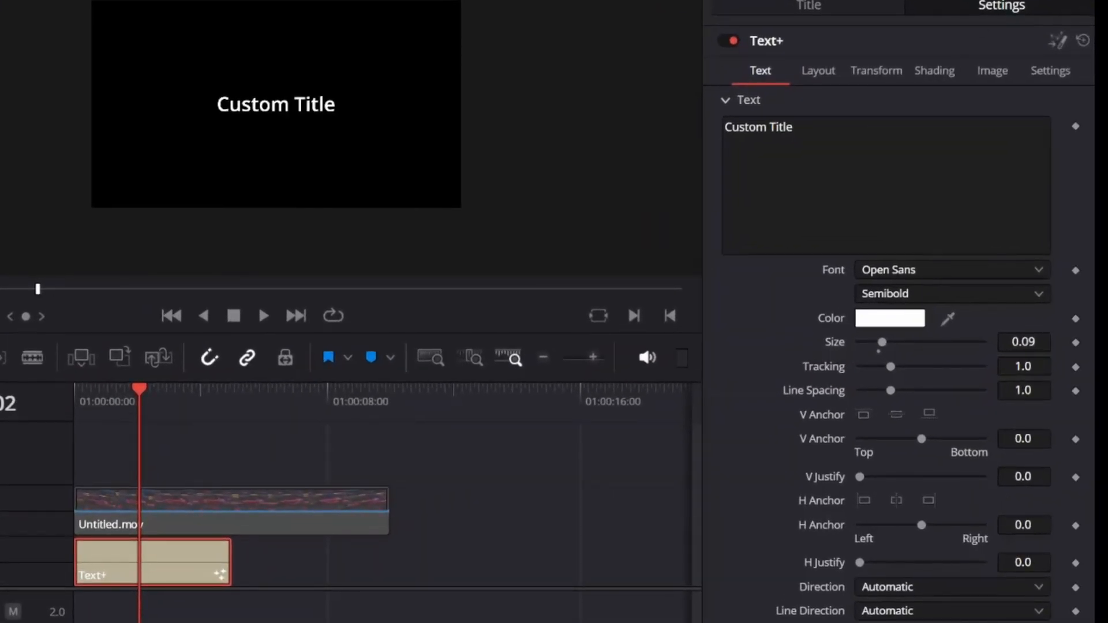
{"action": "triple_click", "coordinate": [760, 127]}
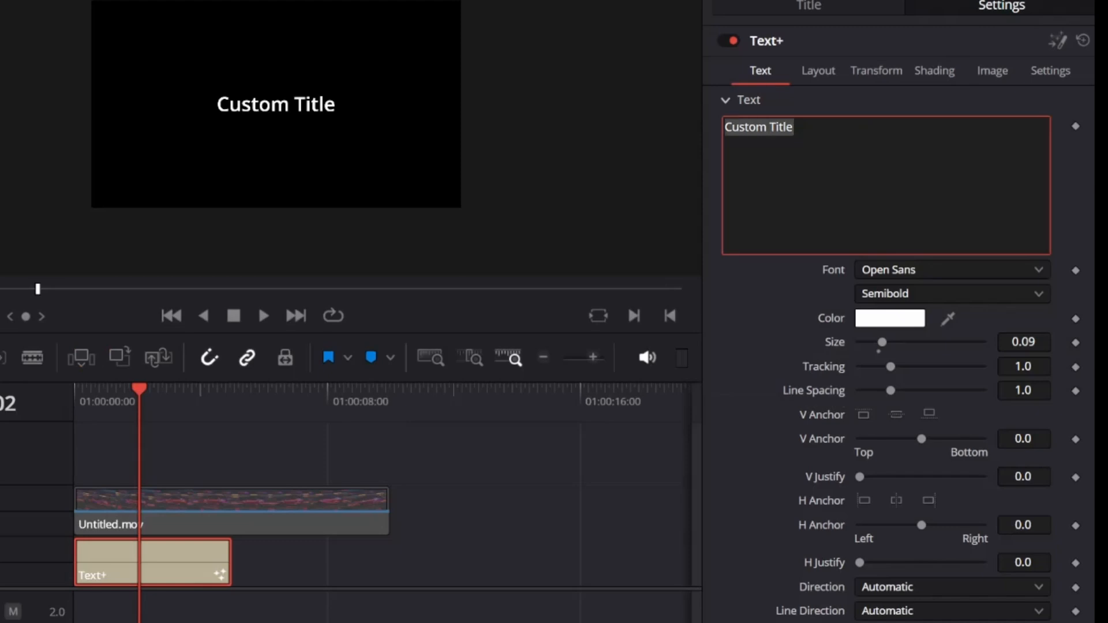
{"action": "type", "text": "LAP2"}
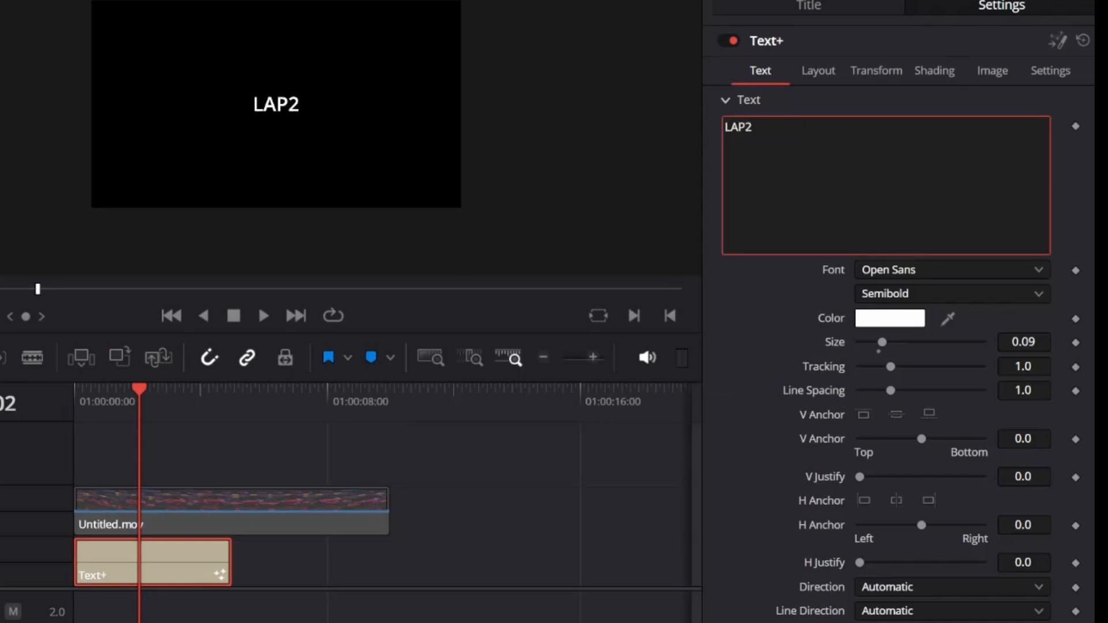
{"action": "left_click", "coordinate": [934, 269]}
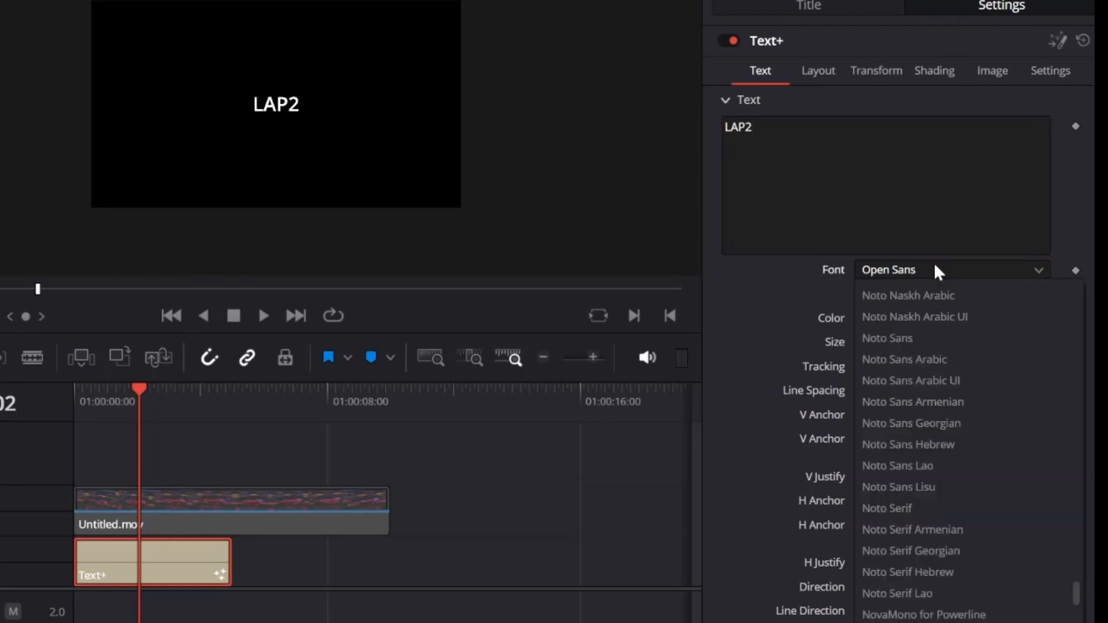
{"action": "type", "text": "im"}
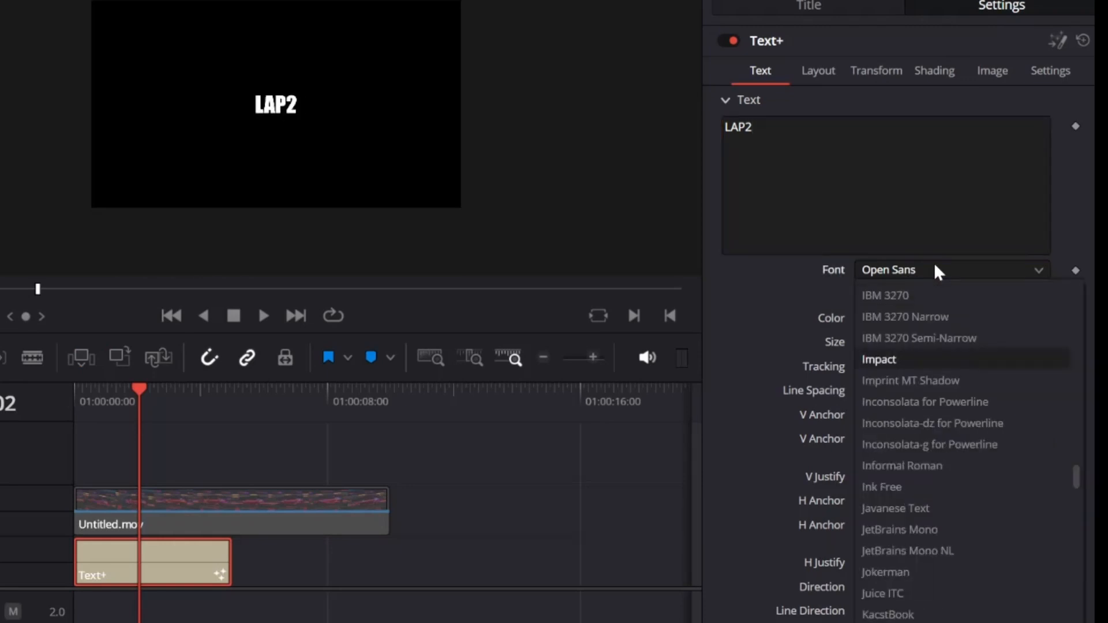
{"action": "key", "text": "Return"}
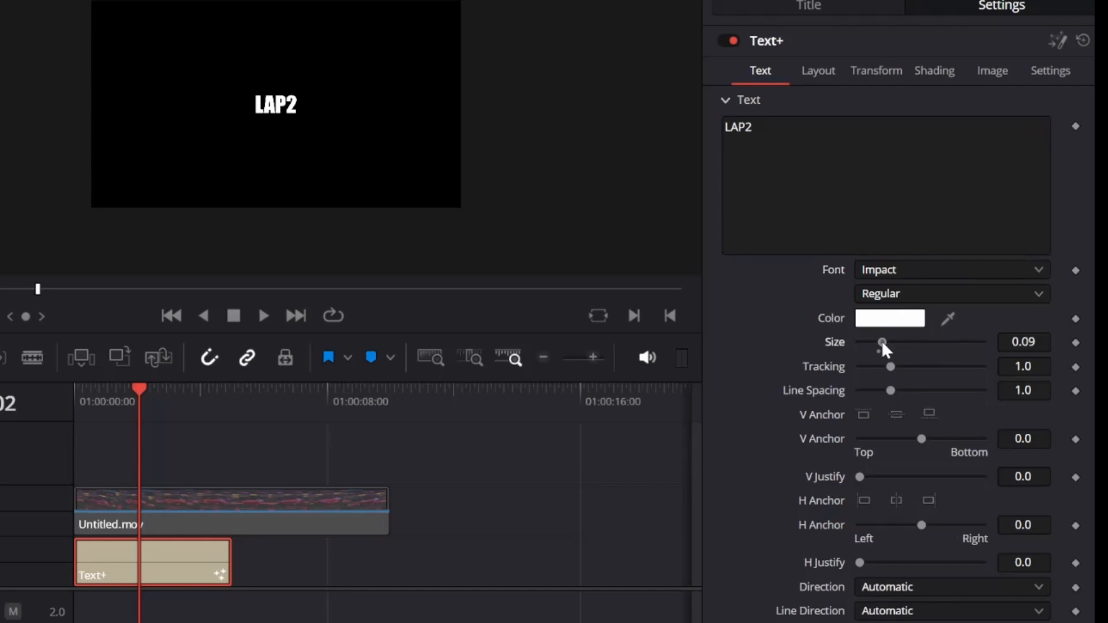
{"action": "left_click_drag", "start_coordinate": [881, 341], "coordinate": [983, 343]}
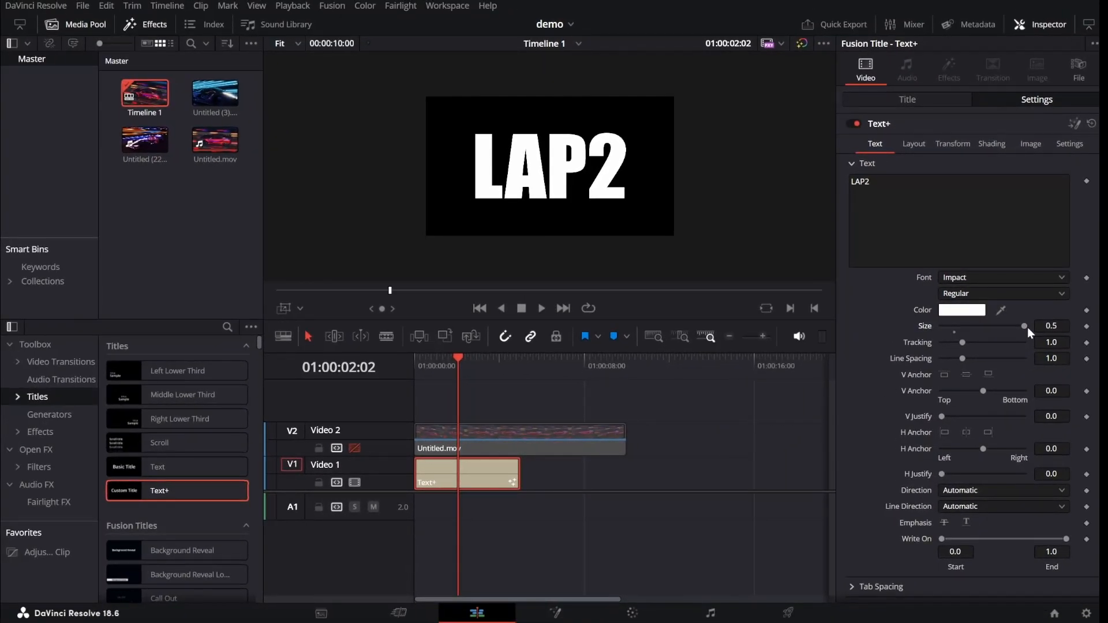
Re-enable Video 2, set the car clip's Composite Mode to Multiply, and scrub to preview LAP2.
{"action": "left_click", "coordinate": [354, 448]}
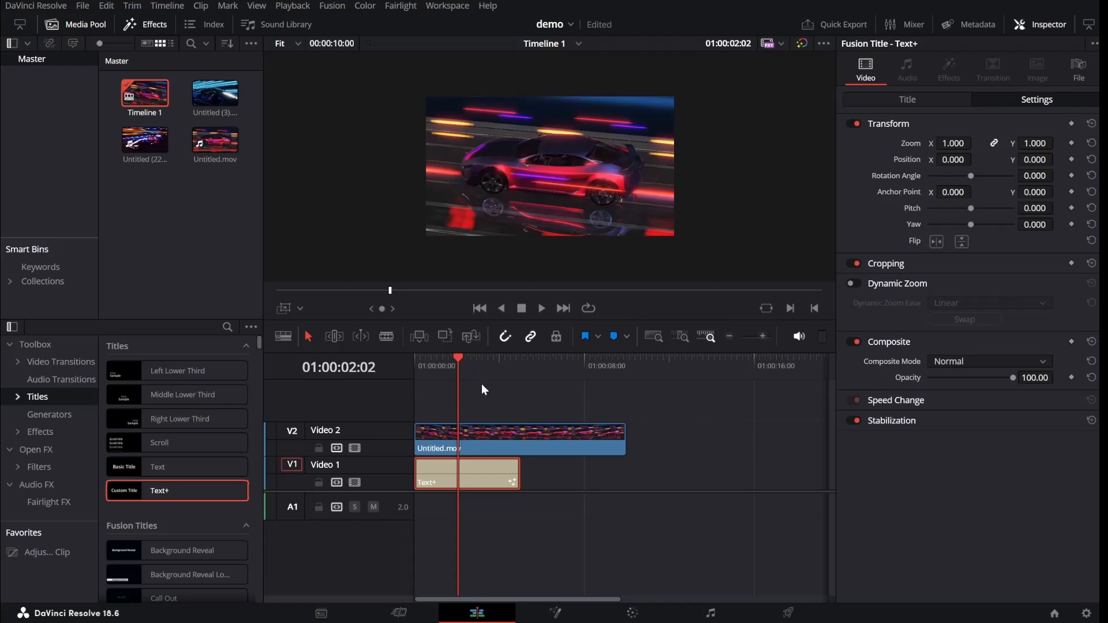
{"action": "left_click", "coordinate": [484, 441]}
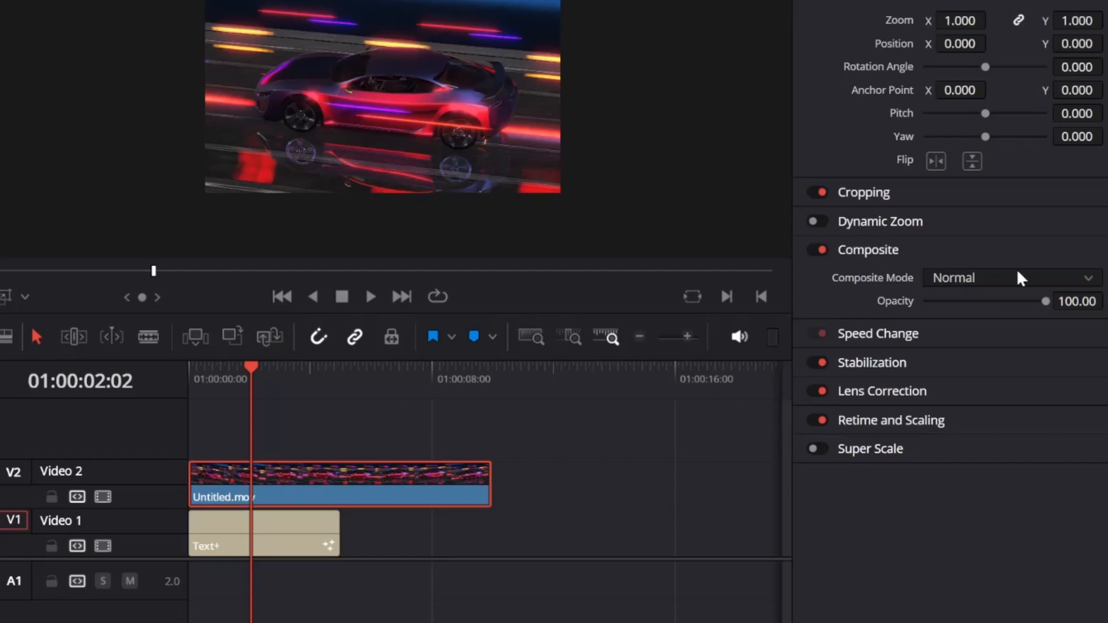
{"action": "left_click", "coordinate": [1089, 279]}
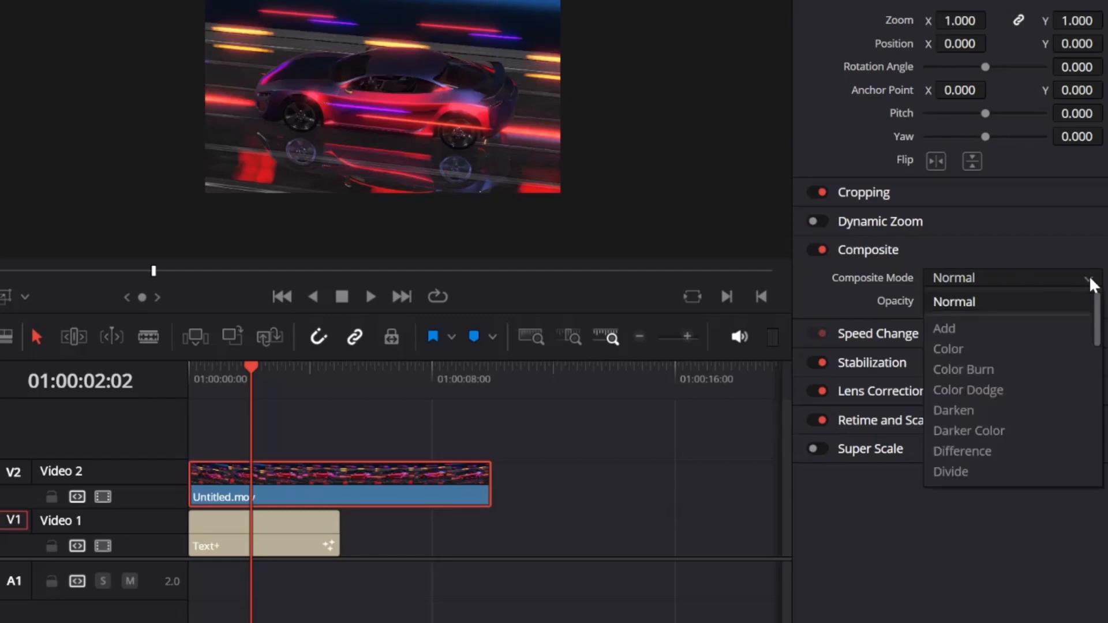
{"action": "key", "text": "m"}
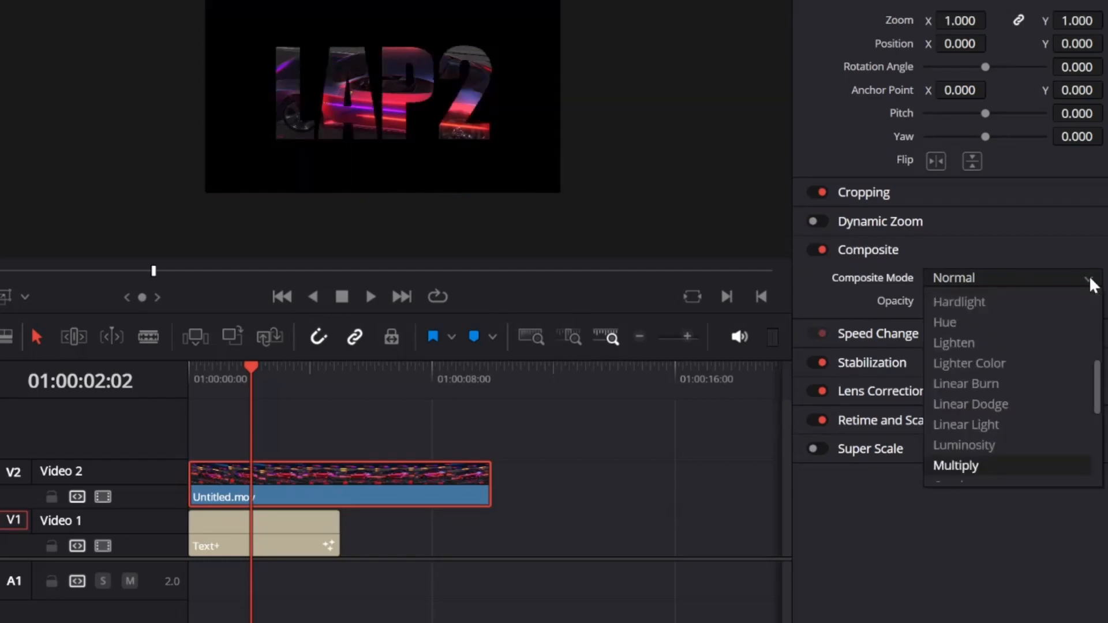
{"action": "key", "text": "Return"}
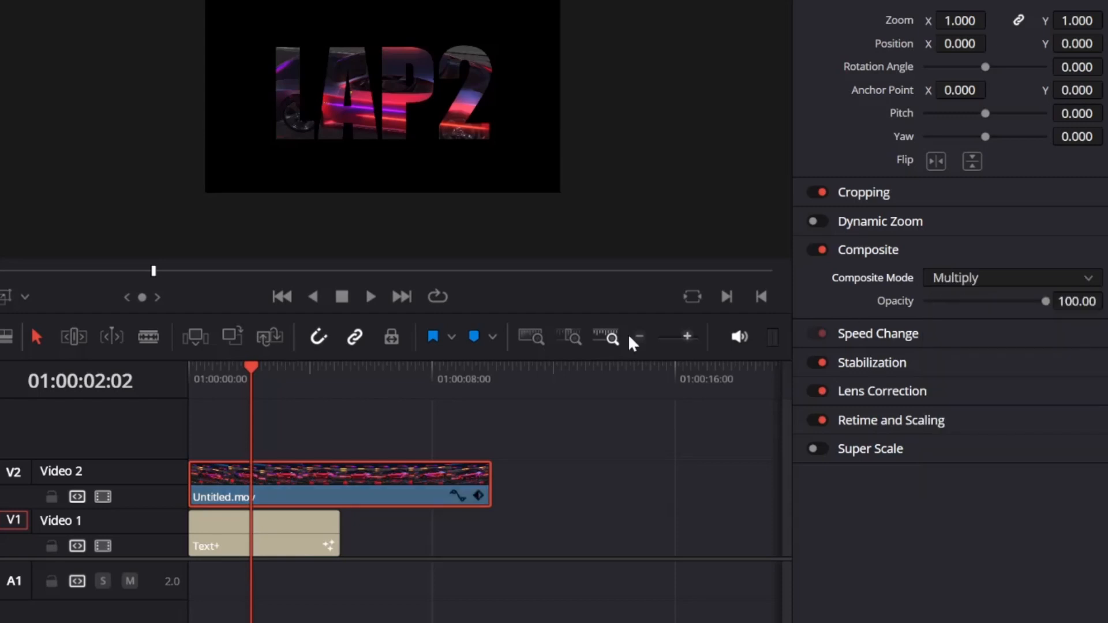
{"action": "left_click_drag", "start_coordinate": [251, 368], "coordinate": [219, 366]}
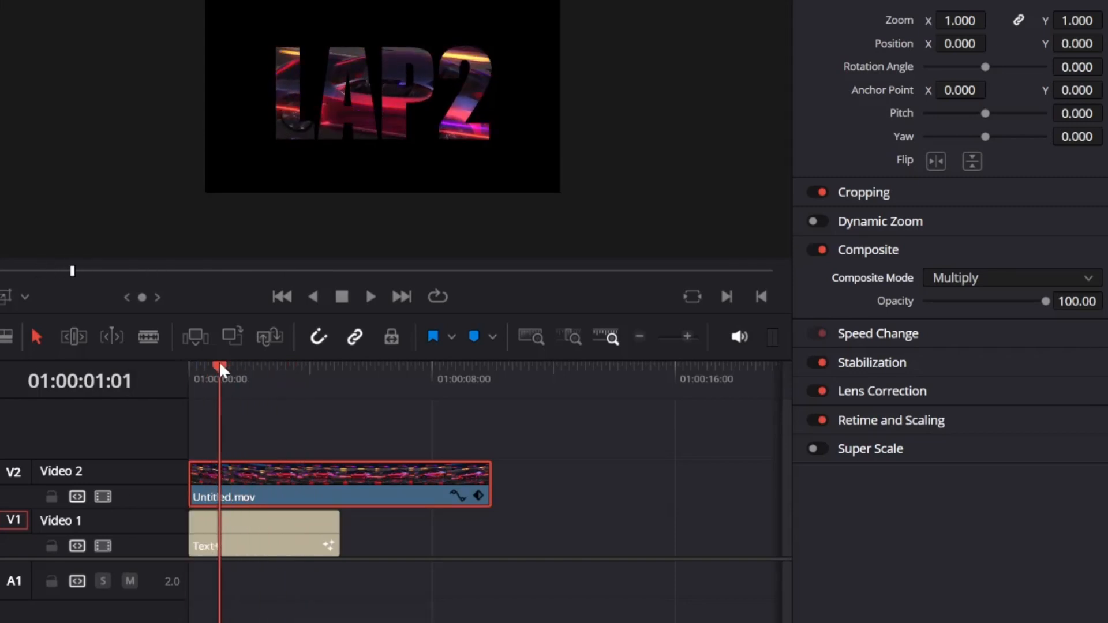
Enable Dynamic Zoom on the LAP2 Text+ title with Ease In and Out and show its framing overlay.
{"action": "left_click", "coordinate": [290, 535]}
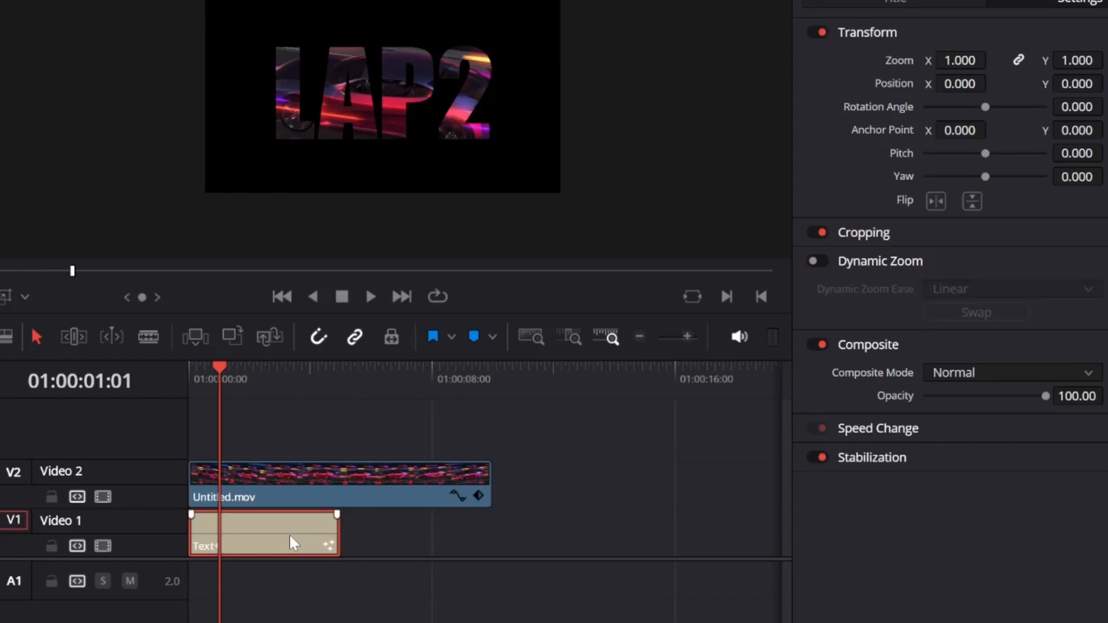
{"action": "left_click", "coordinate": [820, 261]}
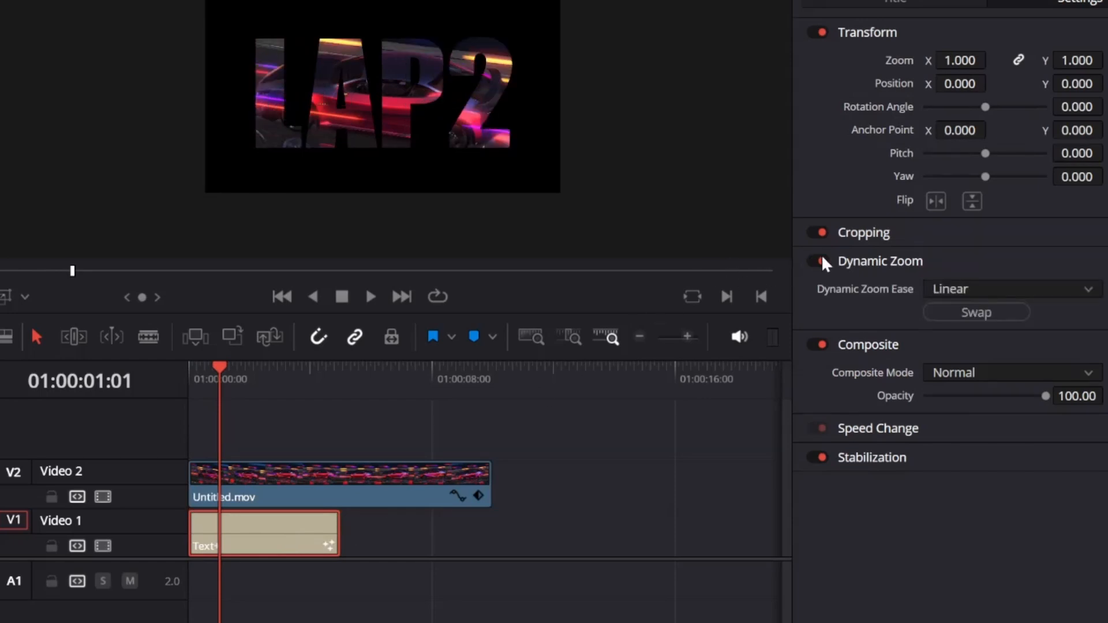
{"action": "left_click", "coordinate": [1085, 286]}
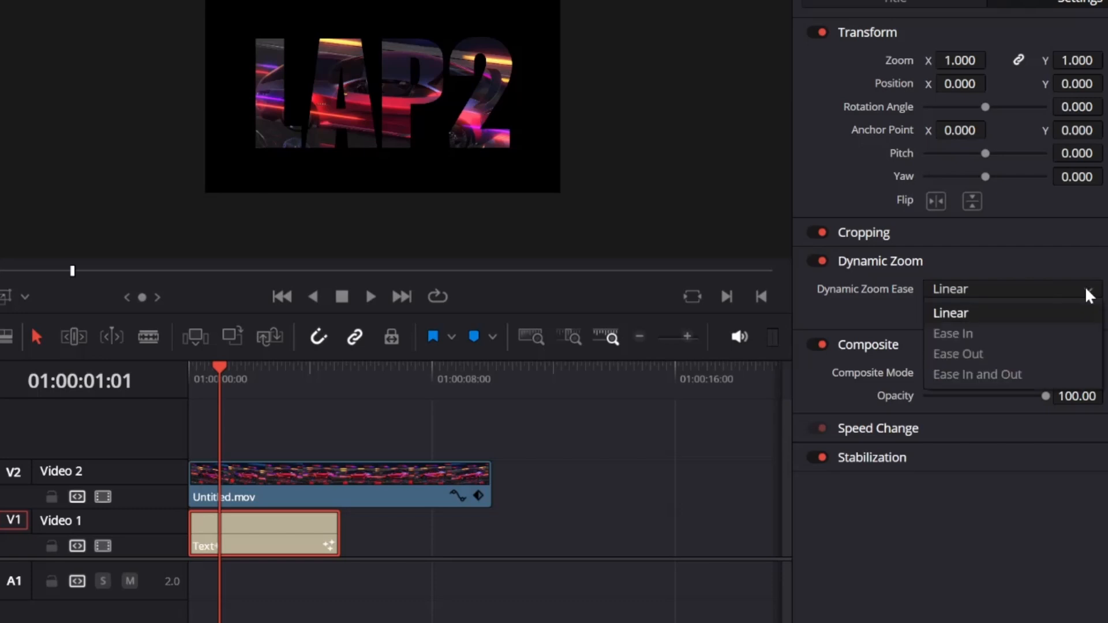
{"action": "left_click", "coordinate": [1015, 374]}
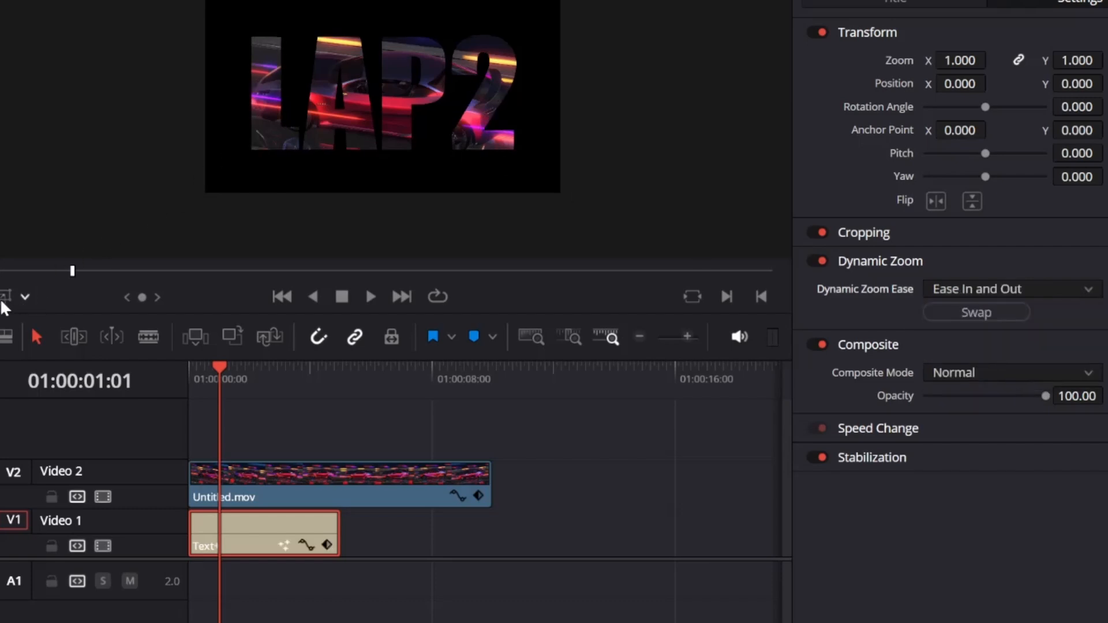
{"action": "left_click", "coordinate": [22, 296]}
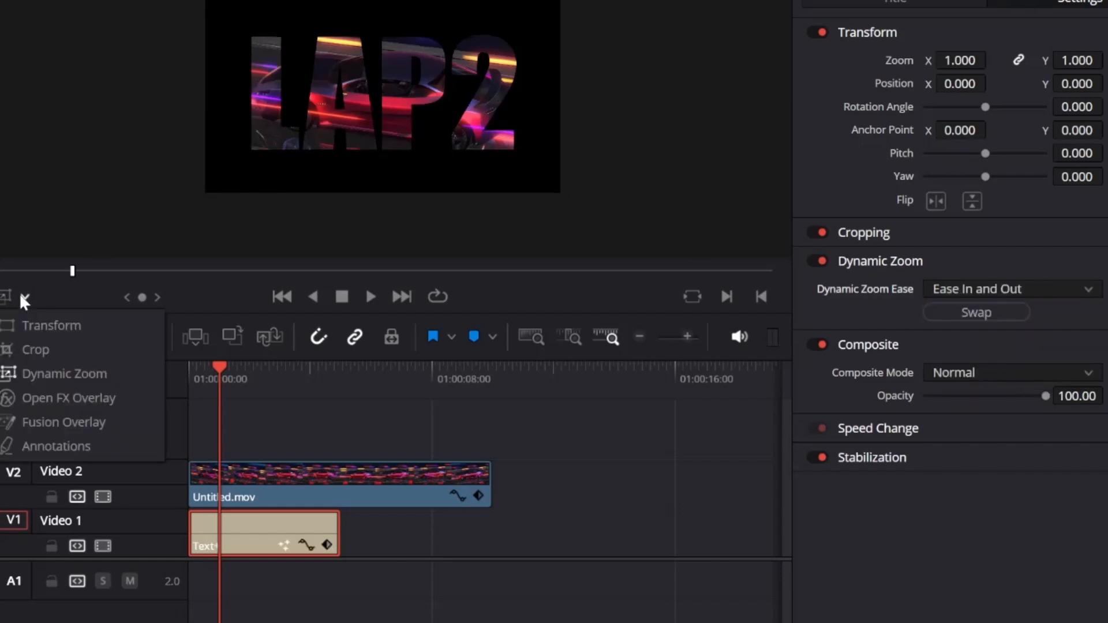
{"action": "left_click", "coordinate": [56, 374]}
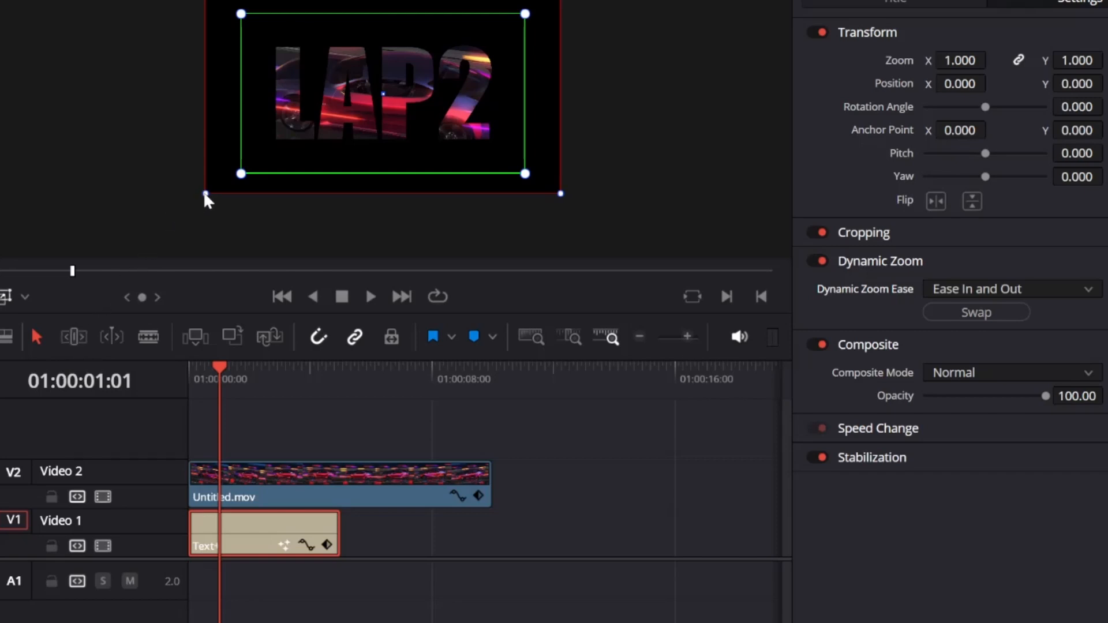
Shrink the red end box into LAP2's centre, enlarge the green start box, then return to 01:00:00:00.
{"action": "left_click_drag", "start_coordinate": [206, 193], "coordinate": [367, 103]}
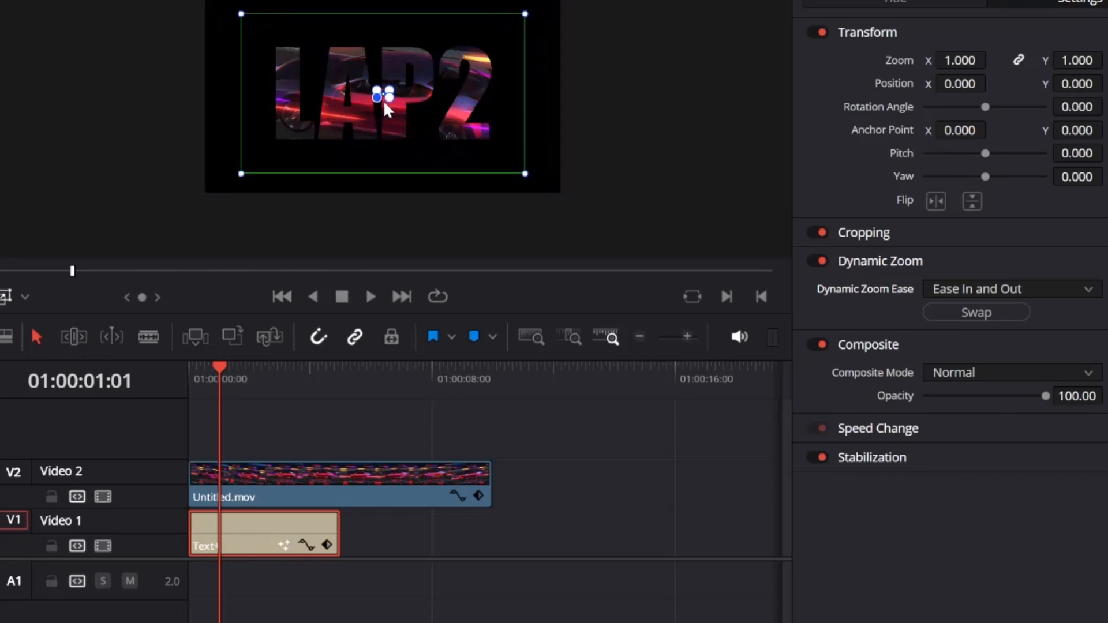
{"action": "scroll", "coordinate": [409, 133], "scroll_direction": "up", "scroll_amount": 4}
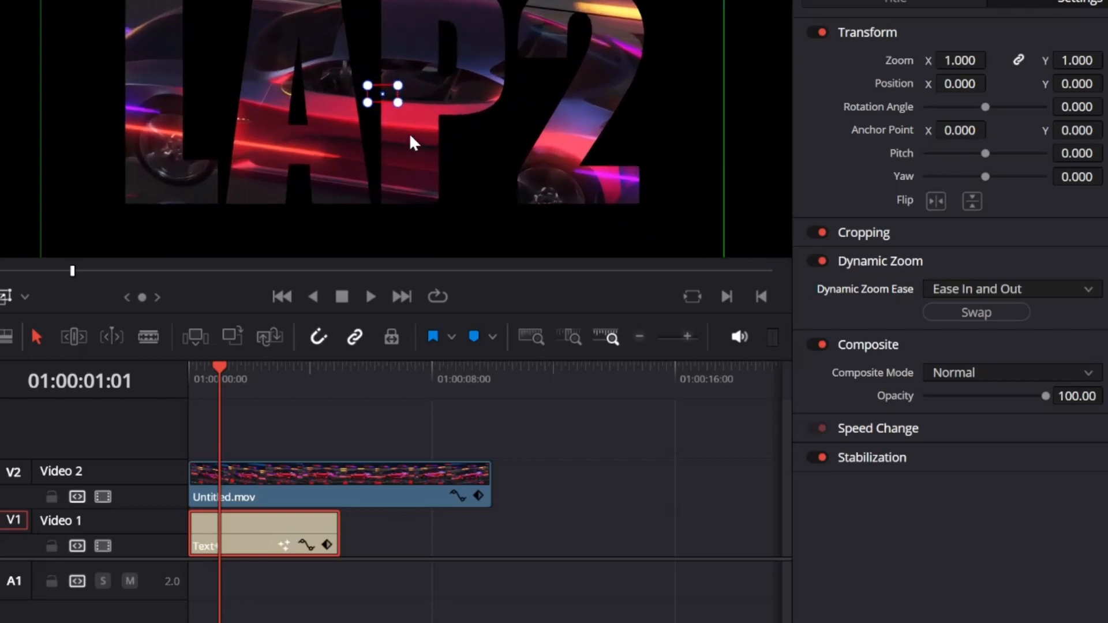
{"action": "scroll", "coordinate": [411, 136], "scroll_direction": "up", "scroll_amount": 5}
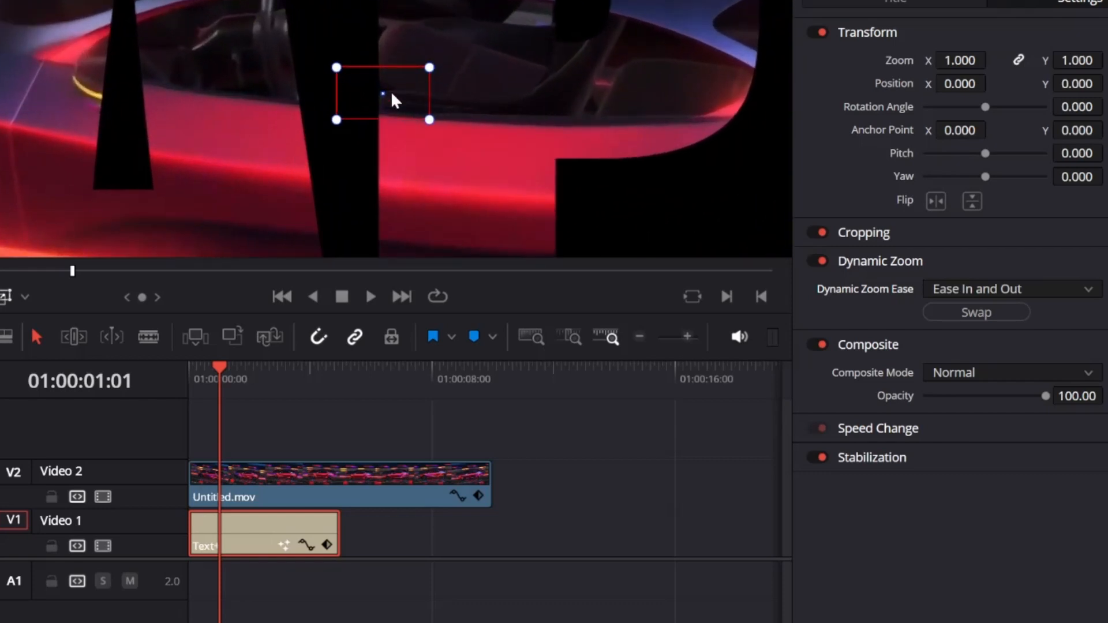
{"action": "left_click_drag", "start_coordinate": [383, 92], "coordinate": [431, 90]}
{"action": "scroll", "coordinate": [439, 132], "scroll_direction": "down", "scroll_amount": 2}
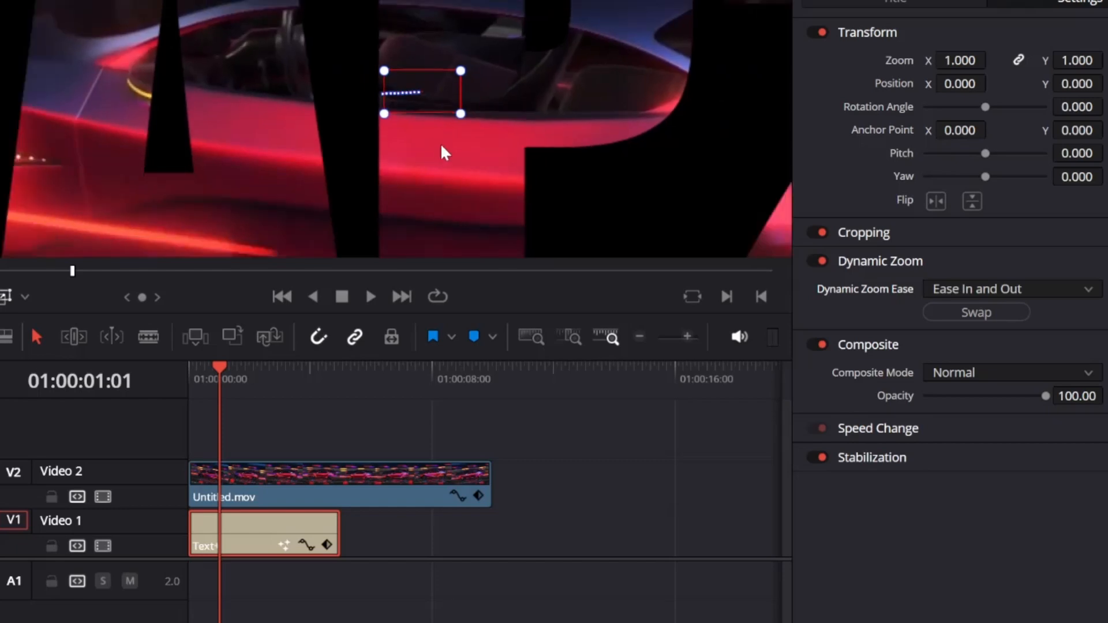
{"action": "scroll", "coordinate": [442, 152], "scroll_direction": "down", "scroll_amount": 5}
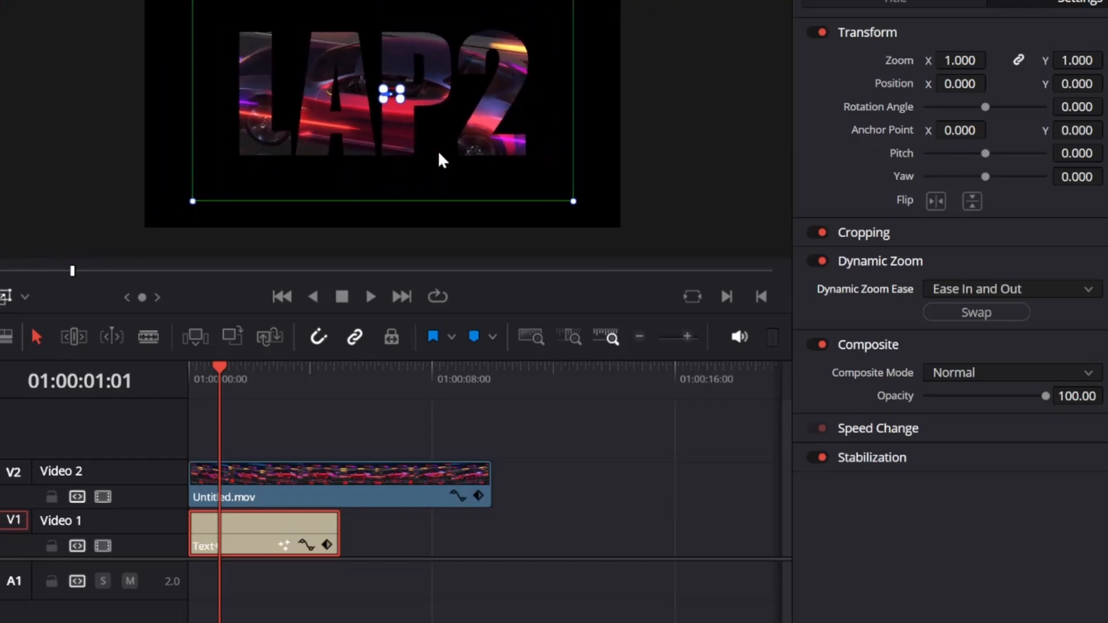
{"action": "scroll", "coordinate": [442, 160], "scroll_direction": "down", "scroll_amount": 1}
{"action": "left_click_drag", "start_coordinate": [545, 187], "coordinate": [591, 225]}
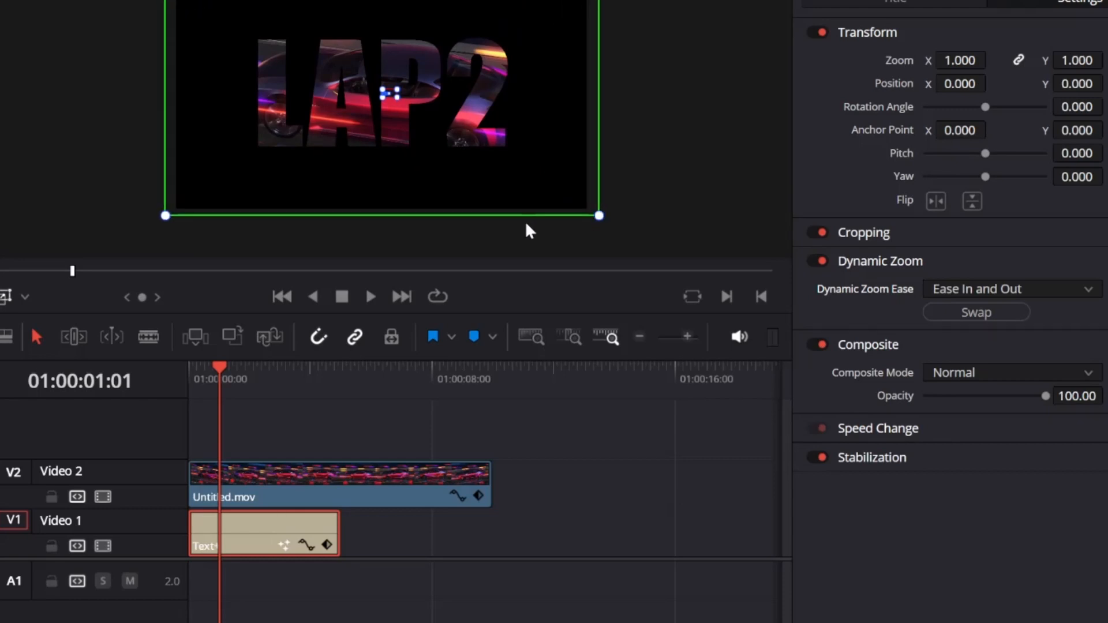
{"action": "left_click_drag", "start_coordinate": [218, 365], "coordinate": [201, 366]}
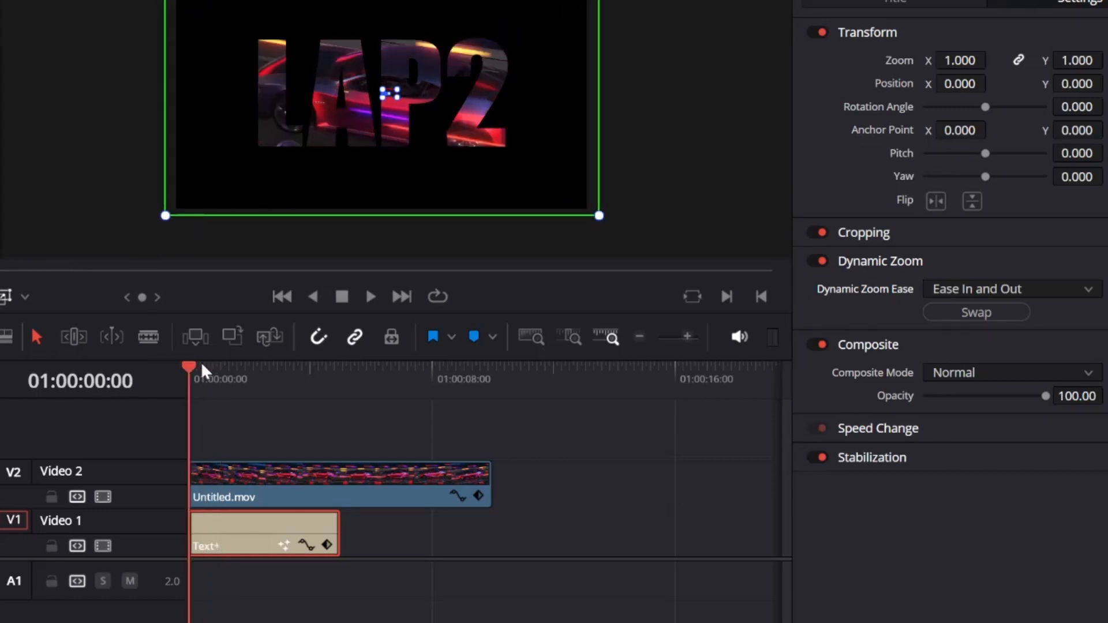
Hide the zoom overlay, play back the zooming title, then park the playhead at 01:00:05:00.
{"action": "left_click", "coordinate": [3, 296]}
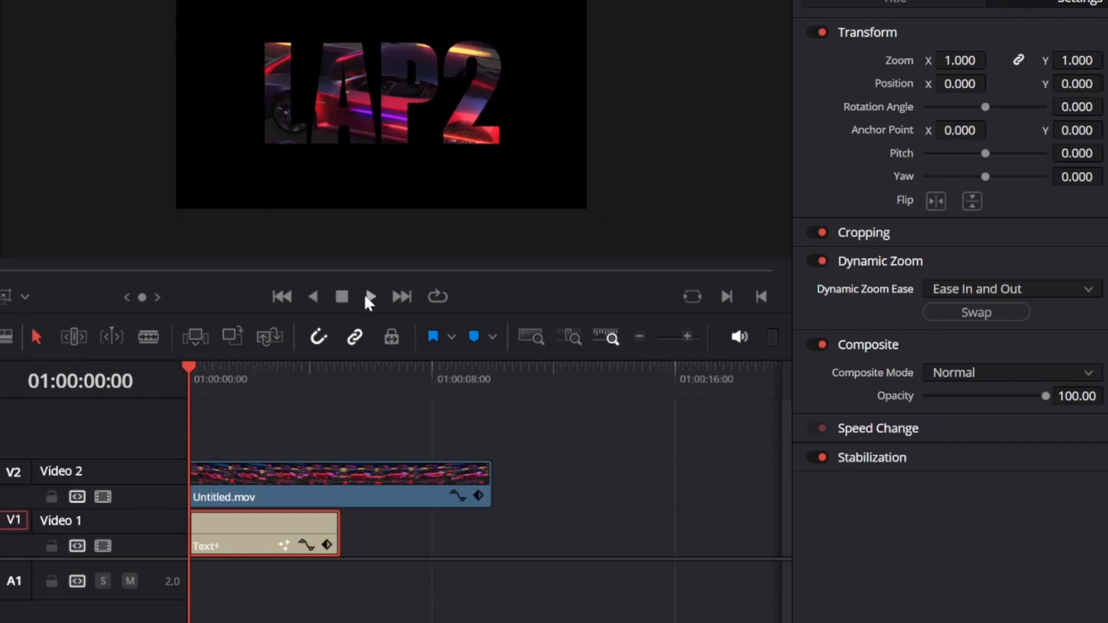
{"action": "left_click", "coordinate": [369, 296]}
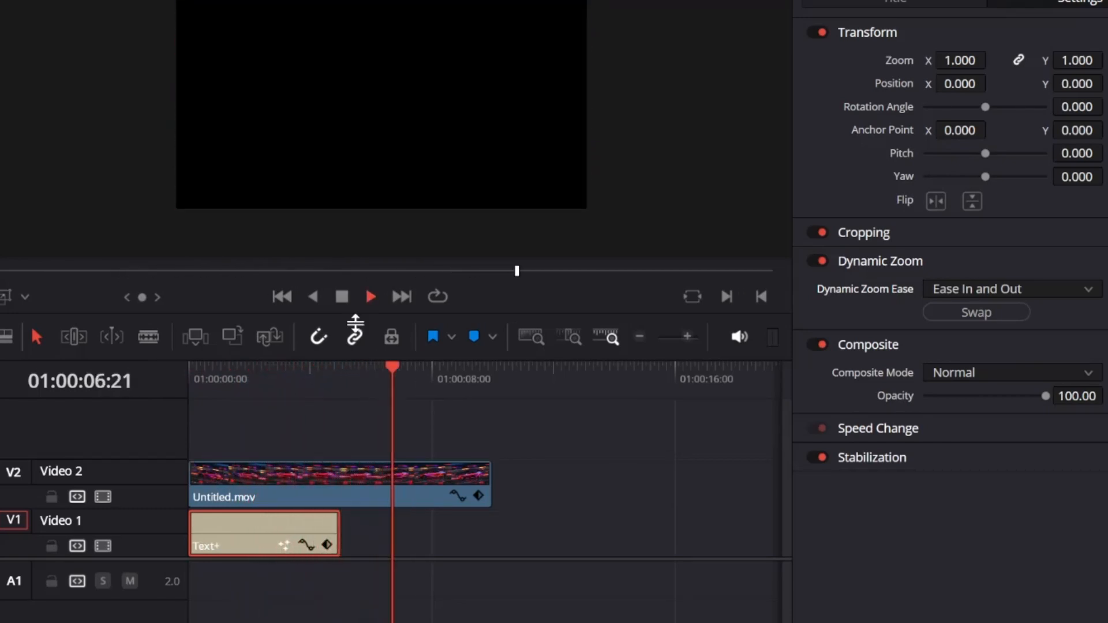
{"action": "left_click", "coordinate": [344, 302]}
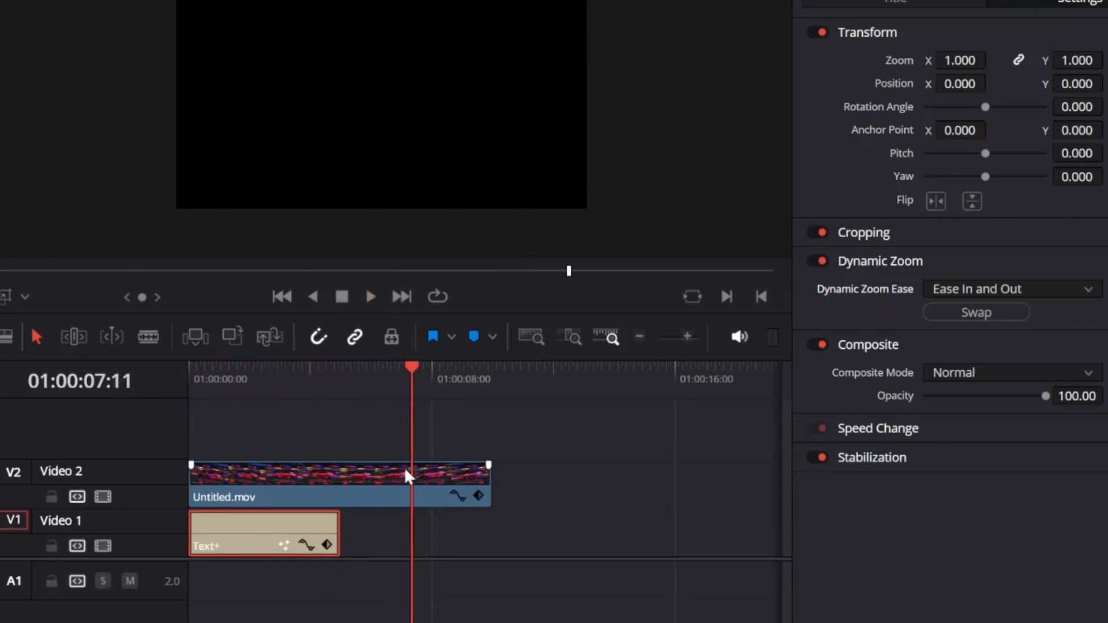
{"action": "left_click_drag", "start_coordinate": [406, 365], "coordinate": [328, 367]}
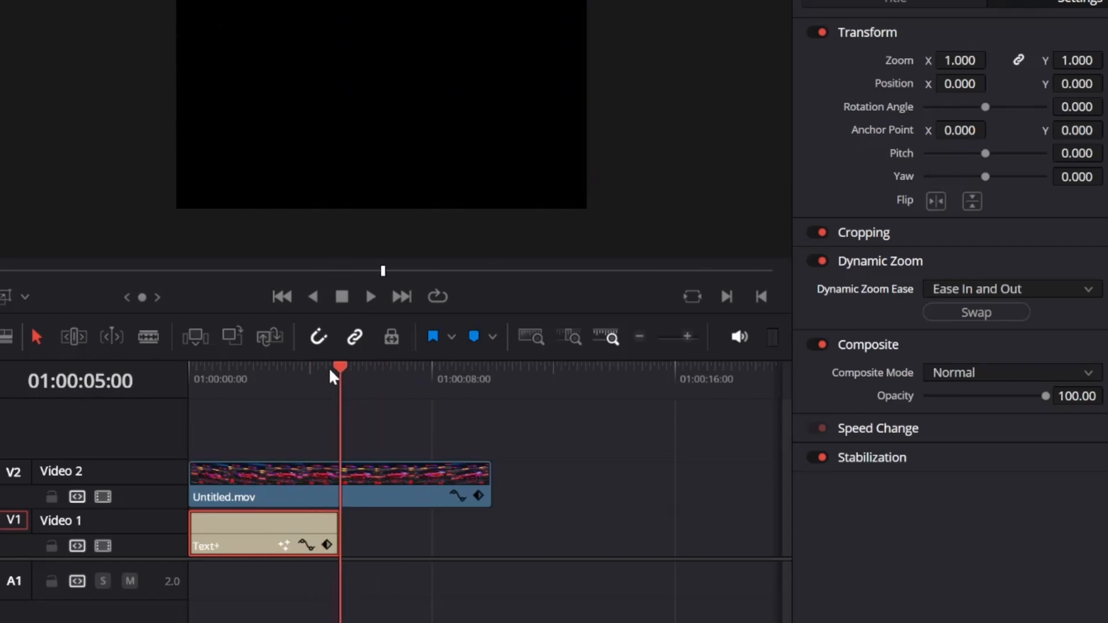
Blade the Video 2 car clip at 01:00:05:00, keeping the second piece butted against the cut.
{"action": "left_click", "coordinate": [148, 336]}
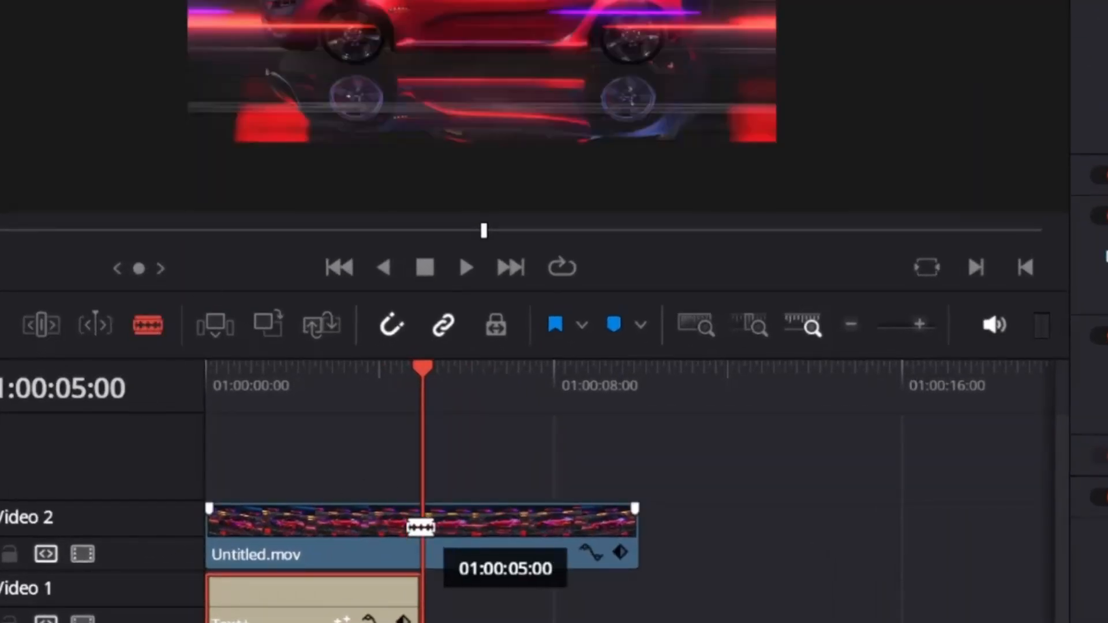
{"action": "left_click", "coordinate": [421, 525]}
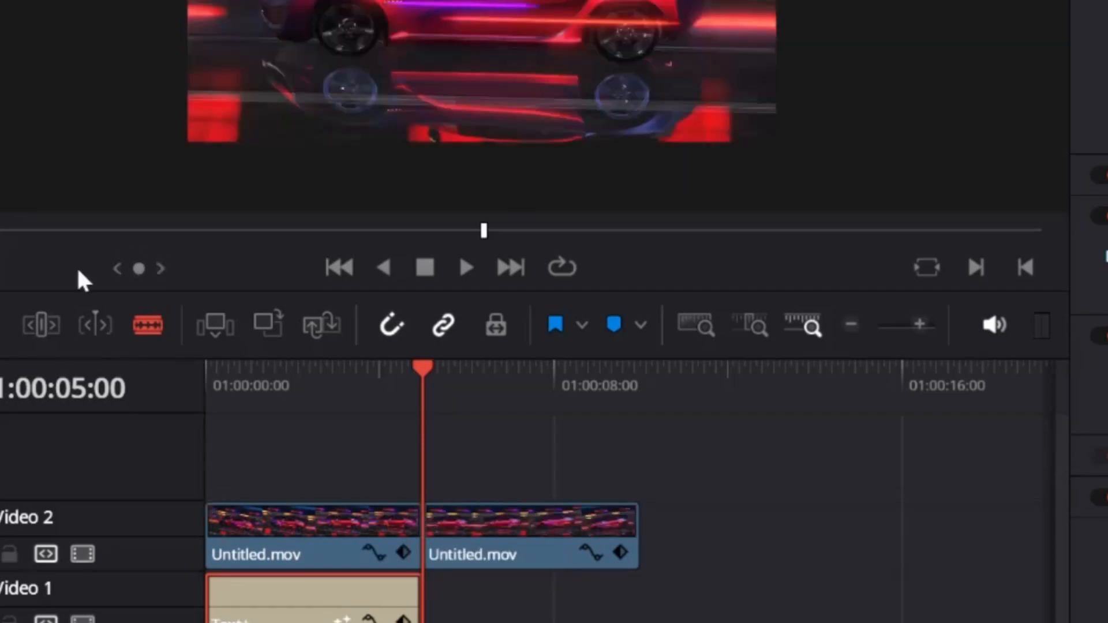
{"action": "left_click", "coordinate": [1, 339]}
{"action": "left_click_drag", "start_coordinate": [472, 537], "coordinate": [535, 529]}
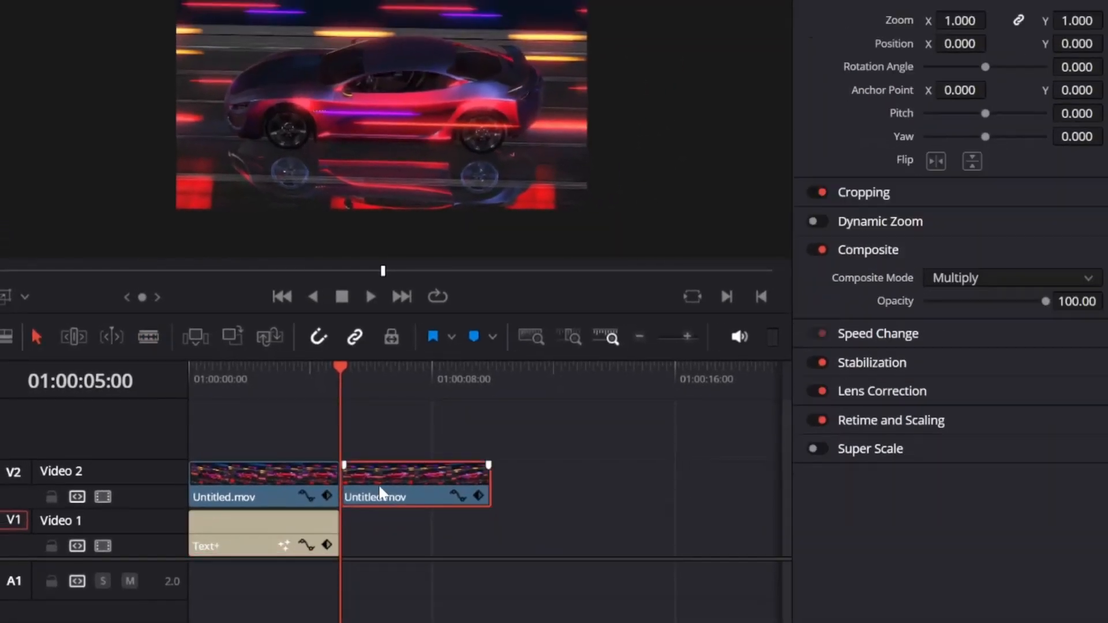
{"action": "left_click_drag", "start_coordinate": [419, 479], "coordinate": [386, 472]}
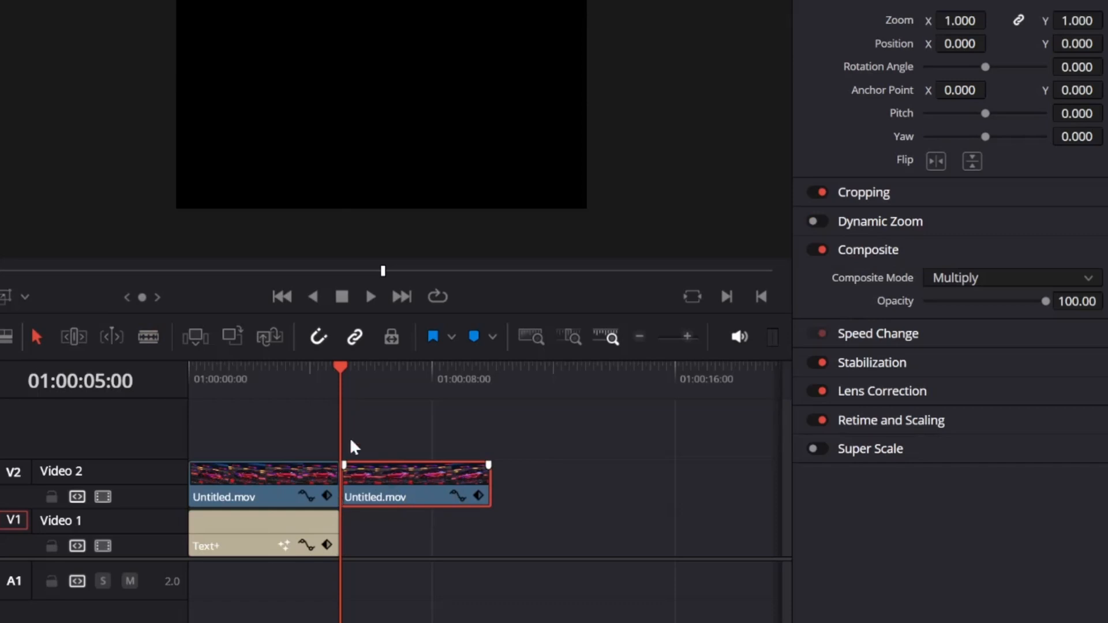
Set the second Untitled.mov piece to Normal composite mode and play the edit from the start.
{"action": "left_click", "coordinate": [310, 488]}
{"action": "left_click", "coordinate": [404, 492]}
{"action": "left_click", "coordinate": [1090, 278]}
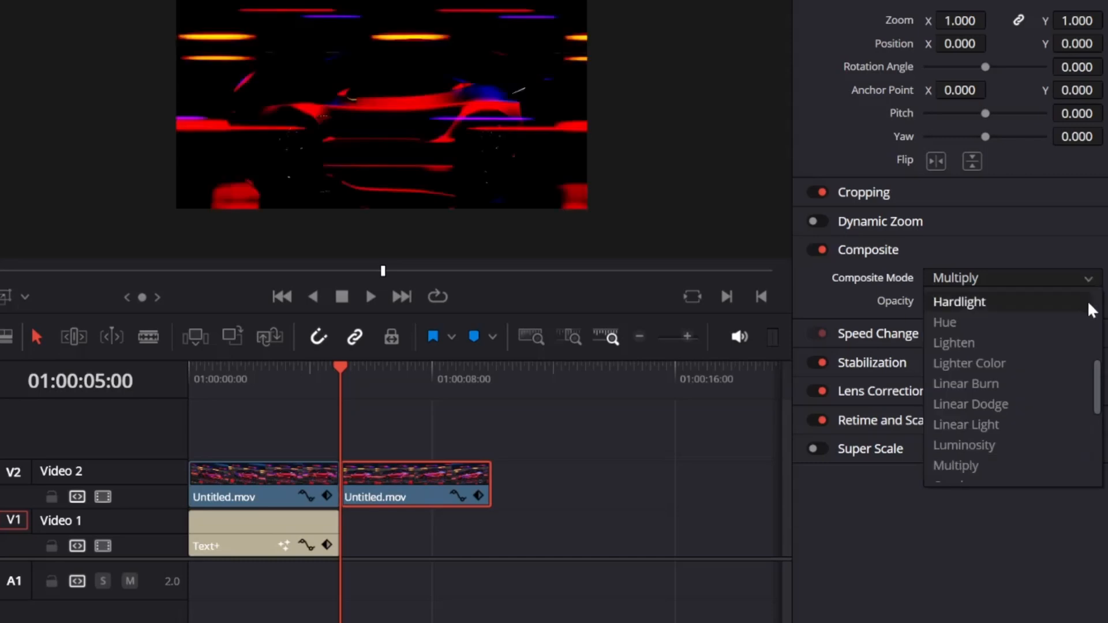
{"action": "left_click_drag", "start_coordinate": [1096, 385], "coordinate": [1085, 300]}
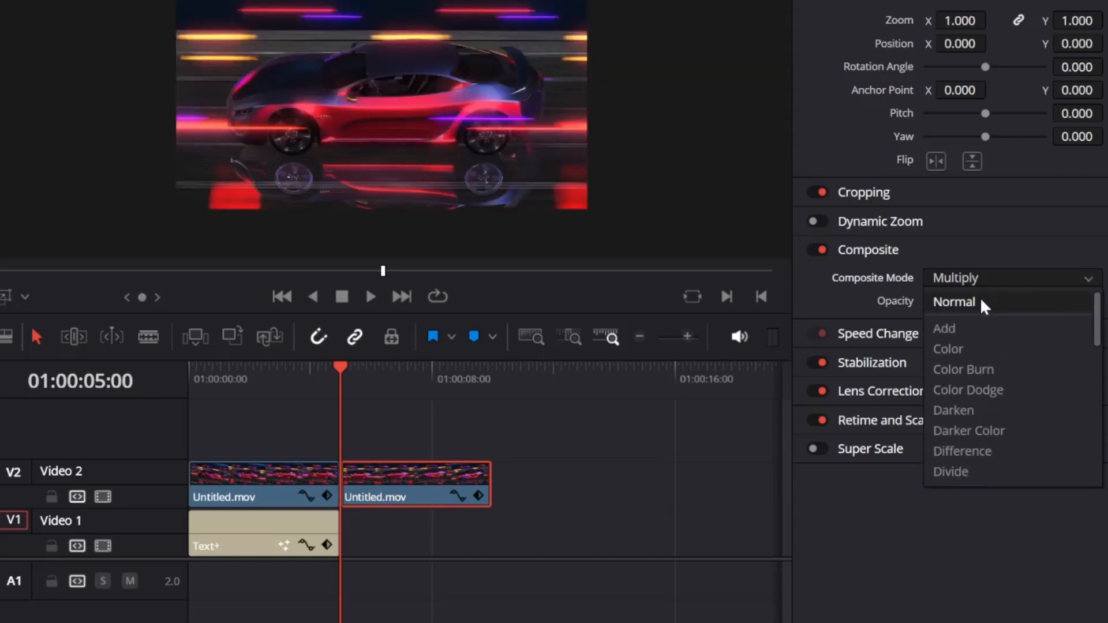
{"action": "left_click", "coordinate": [984, 306]}
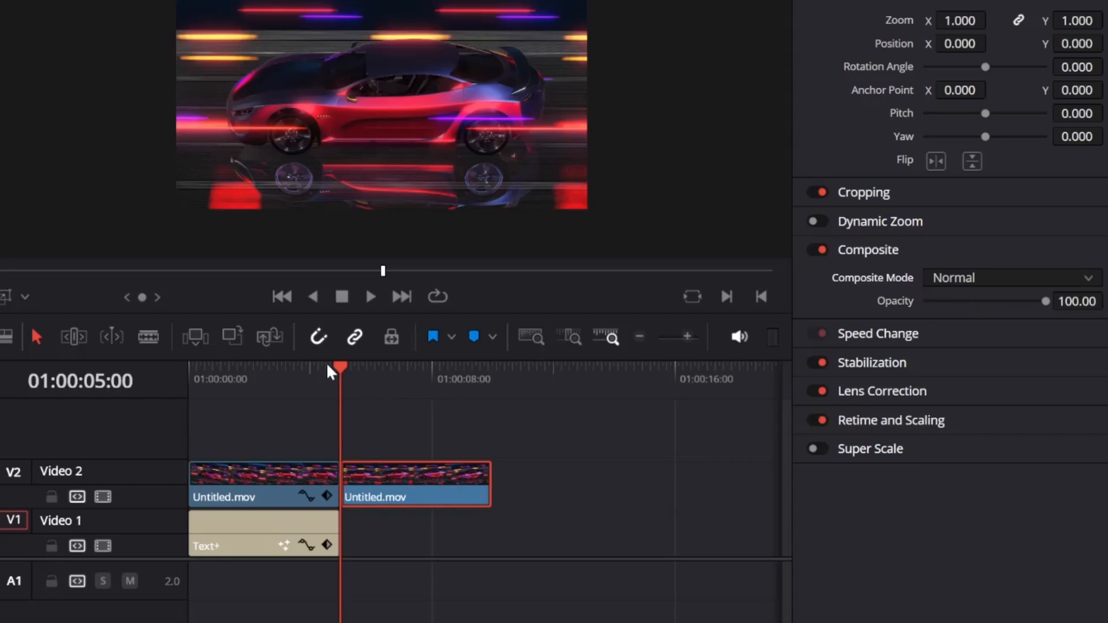
{"action": "left_click_drag", "start_coordinate": [337, 362], "coordinate": [197, 362]}
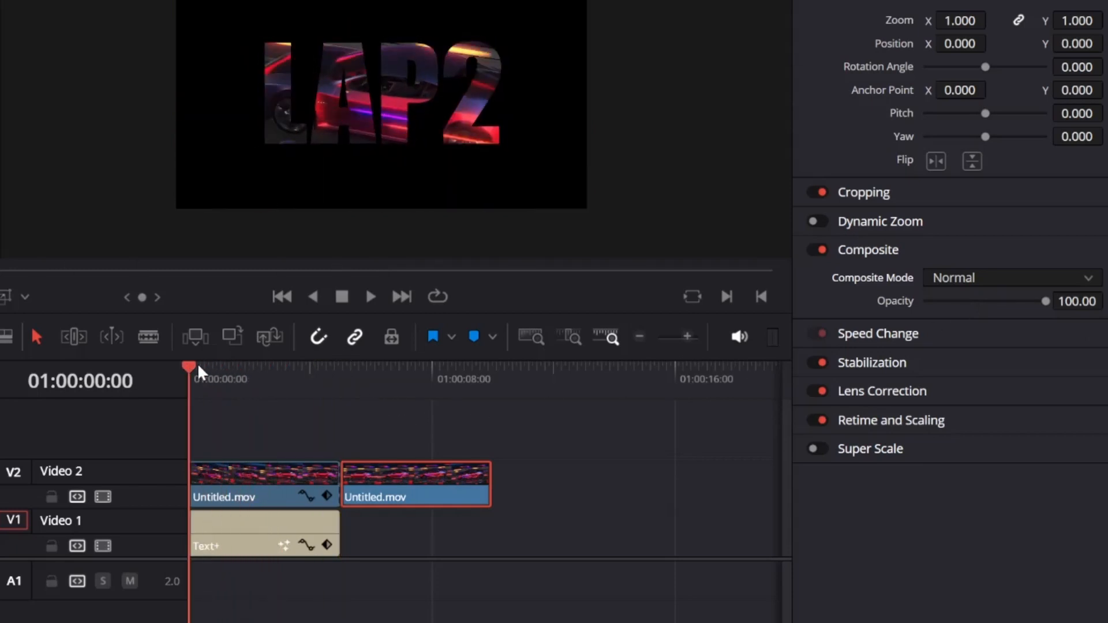
{"action": "left_click", "coordinate": [369, 296]}
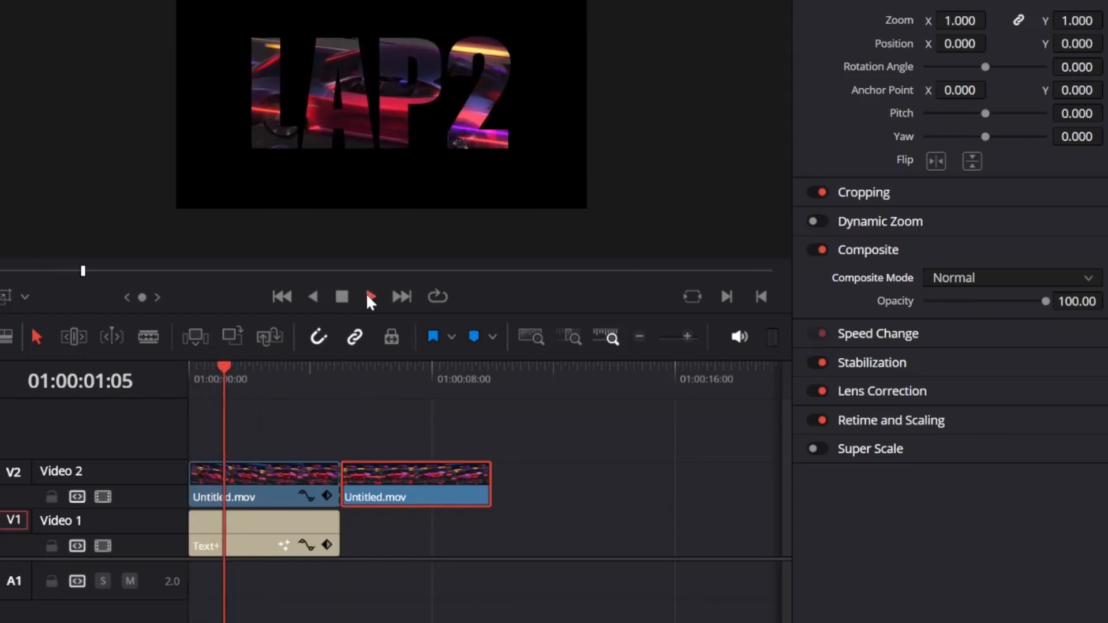